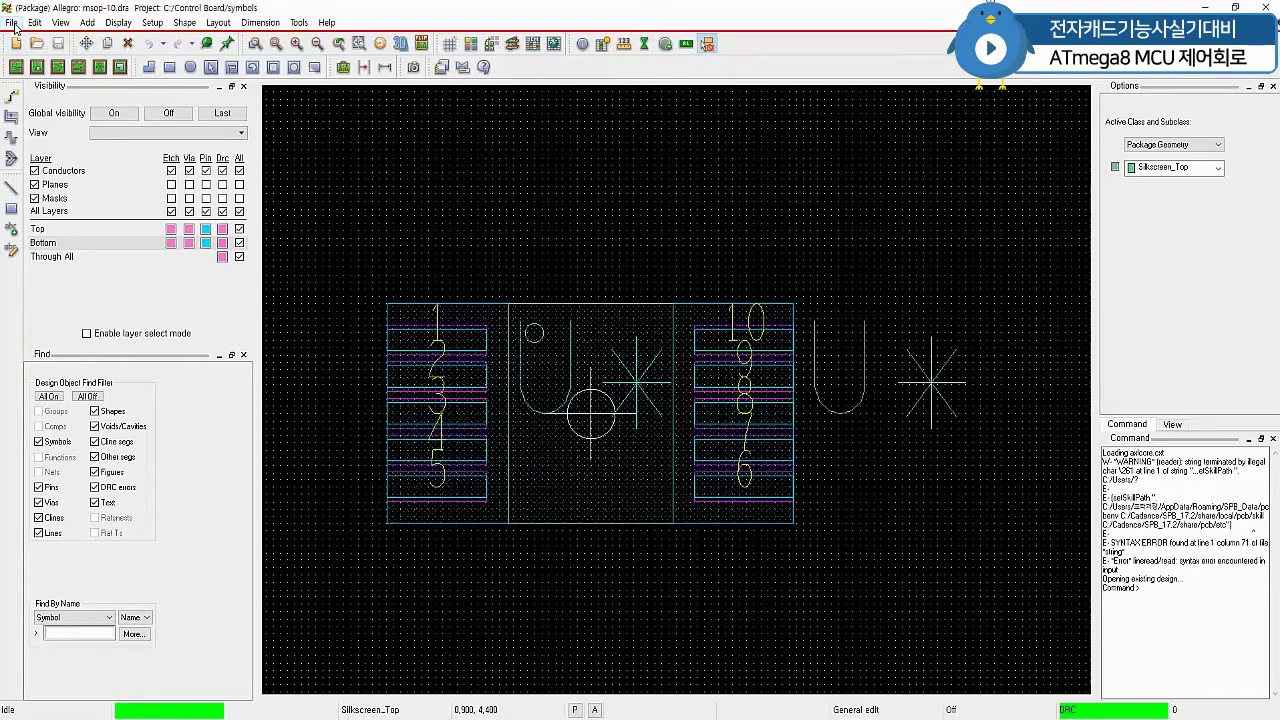
# Create a new package symbol drawing named sot-143
pyautogui.click(12, 22)
pyautogui.click(35, 39)
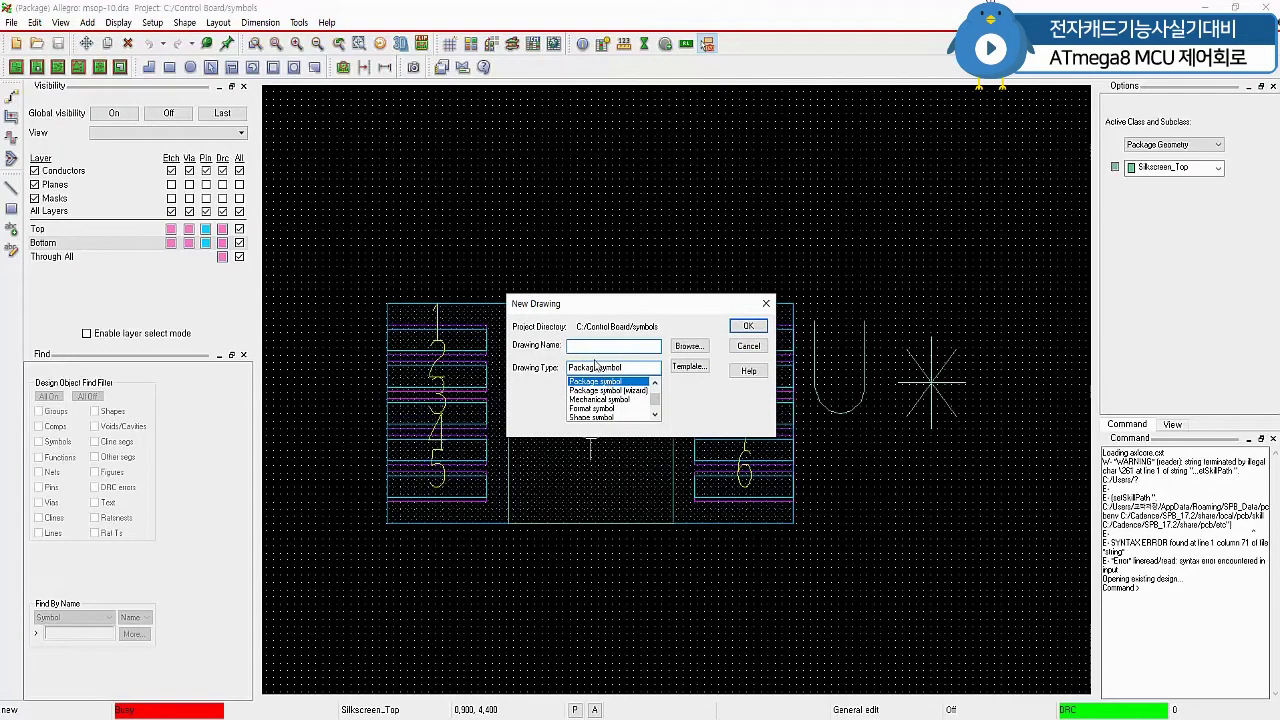
pyautogui.write('sot-143')
pyautogui.click(748, 327)
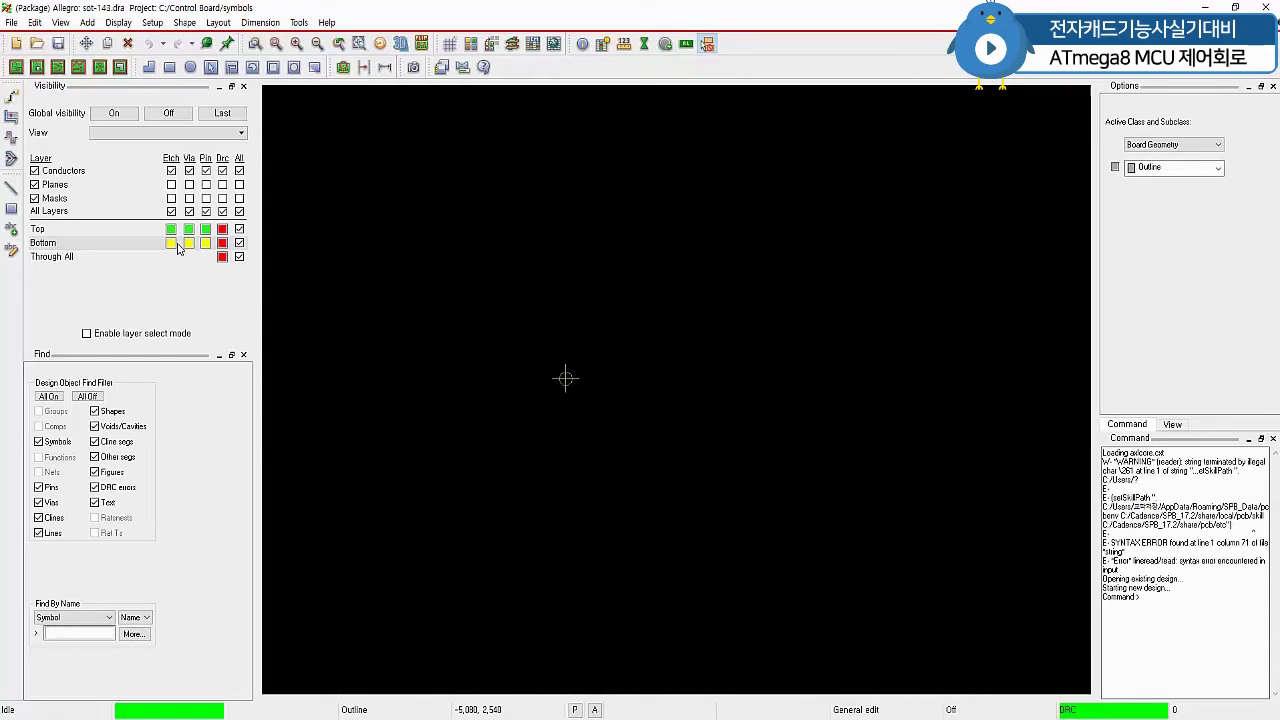
# Set the drawing size to A4 in the design parameters
pyautogui.click(153, 23)
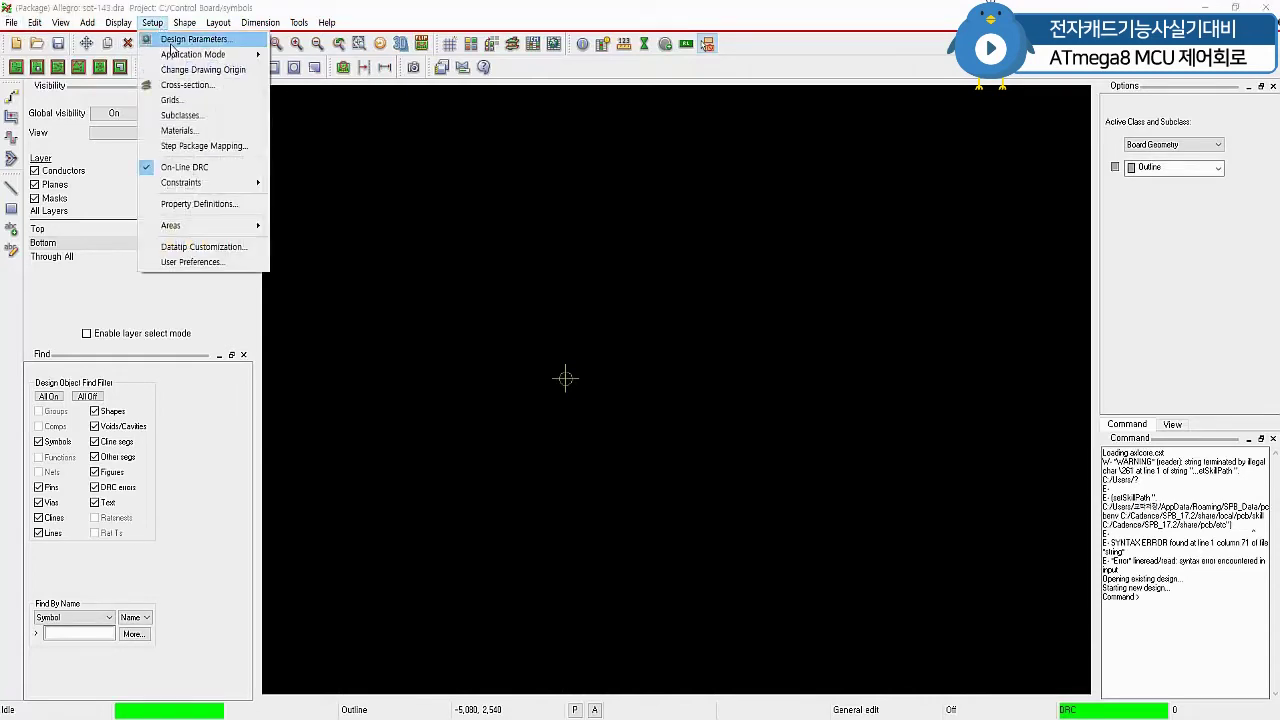
pyautogui.click(176, 38)
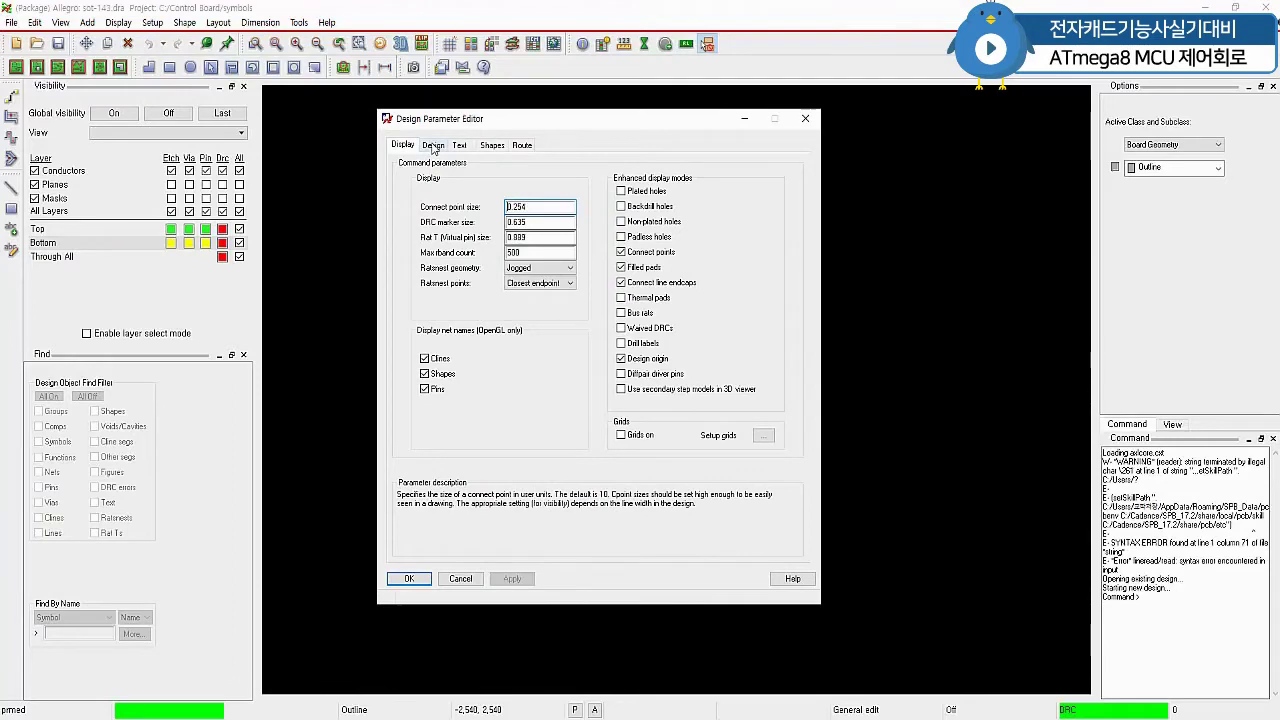
pyautogui.click(433, 145)
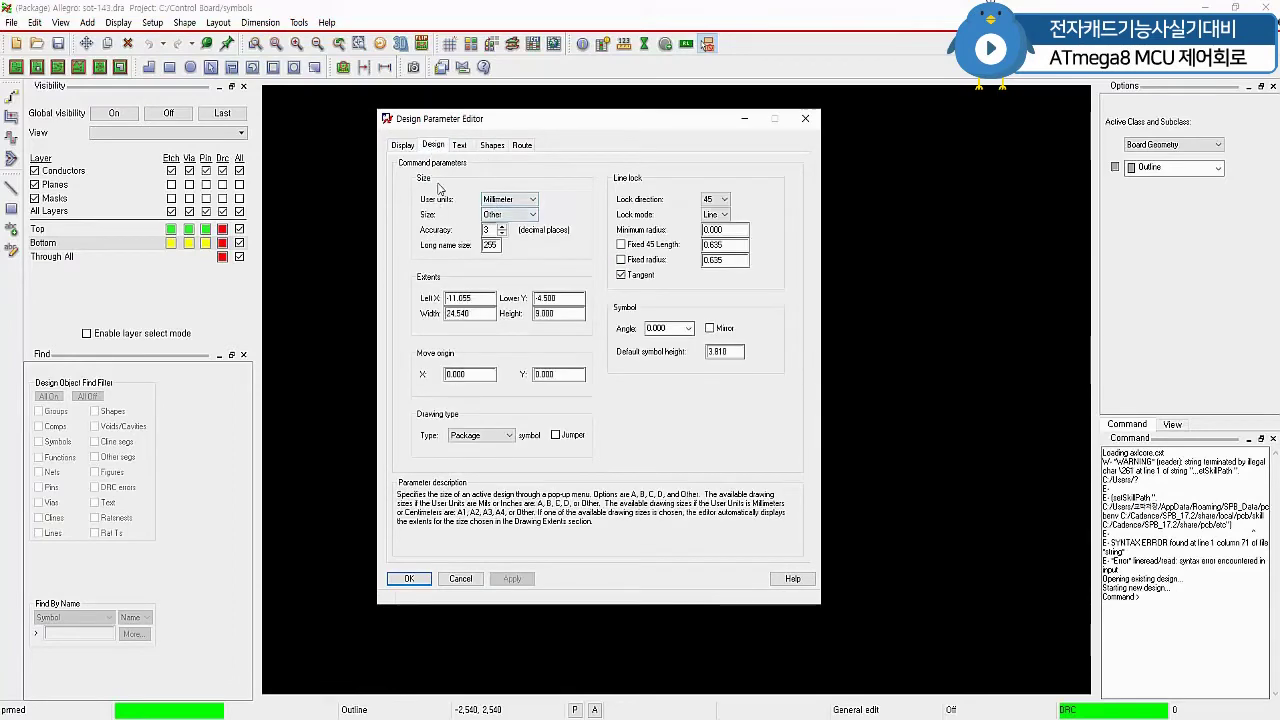
pyautogui.click(519, 215)
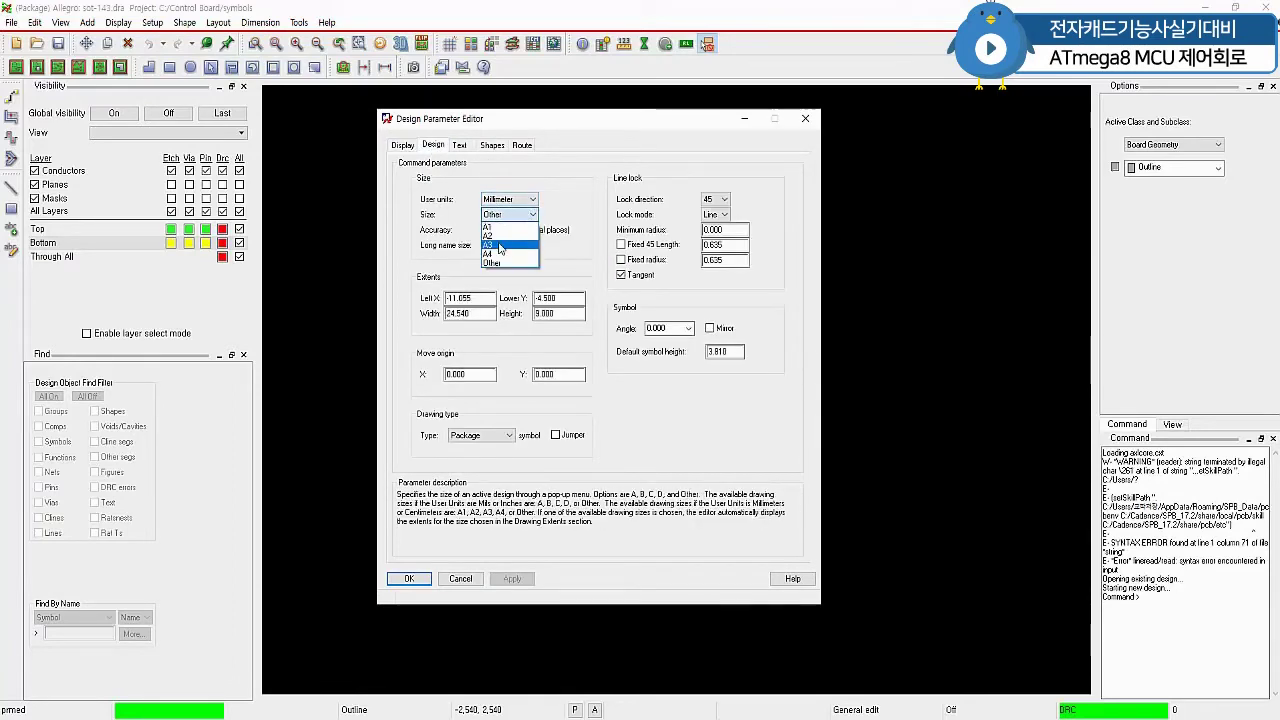
pyautogui.click(498, 243)
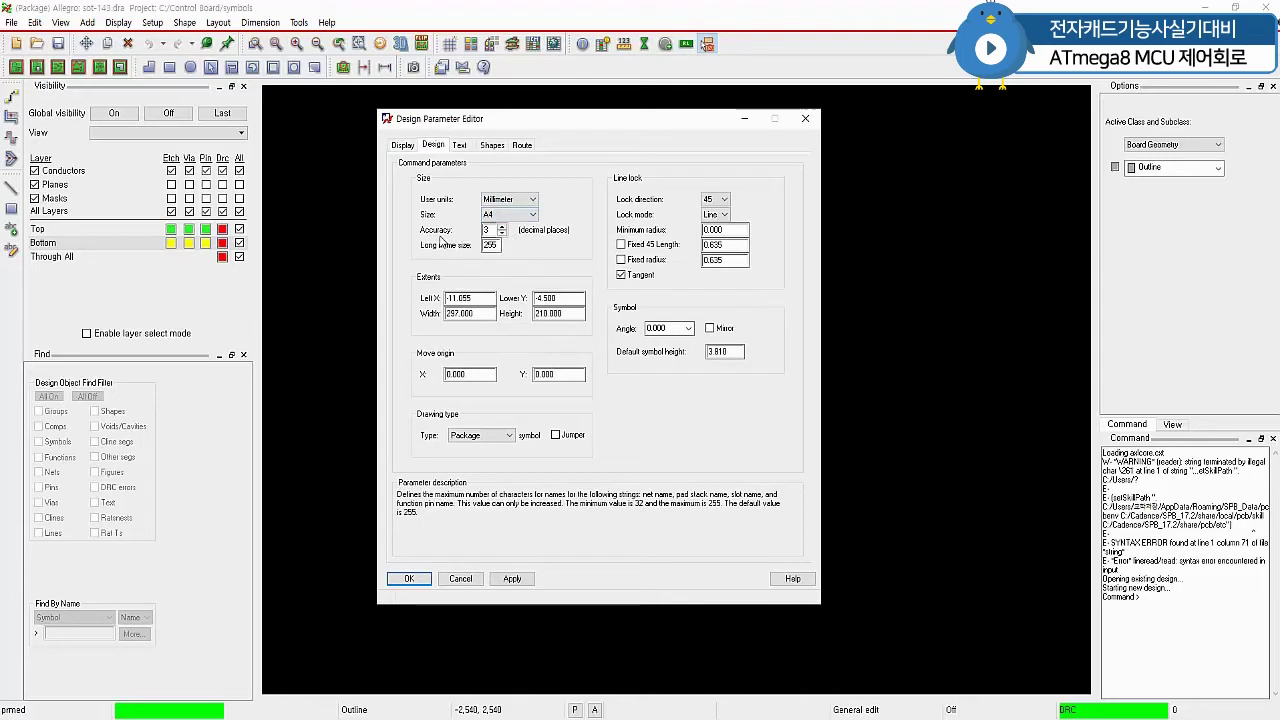
# Set the drawing extents to Left X -60 and Lower Y -60, and accept the design parameters
pyautogui.click(493, 246)
pyautogui.hotkey('shift', 'Tab')
pyautogui.hotkey('shift', 'Tab')
pyautogui.press('Tab')
pyautogui.press('Tab')
pyautogui.press('Tab')
pyautogui.press('Tab')
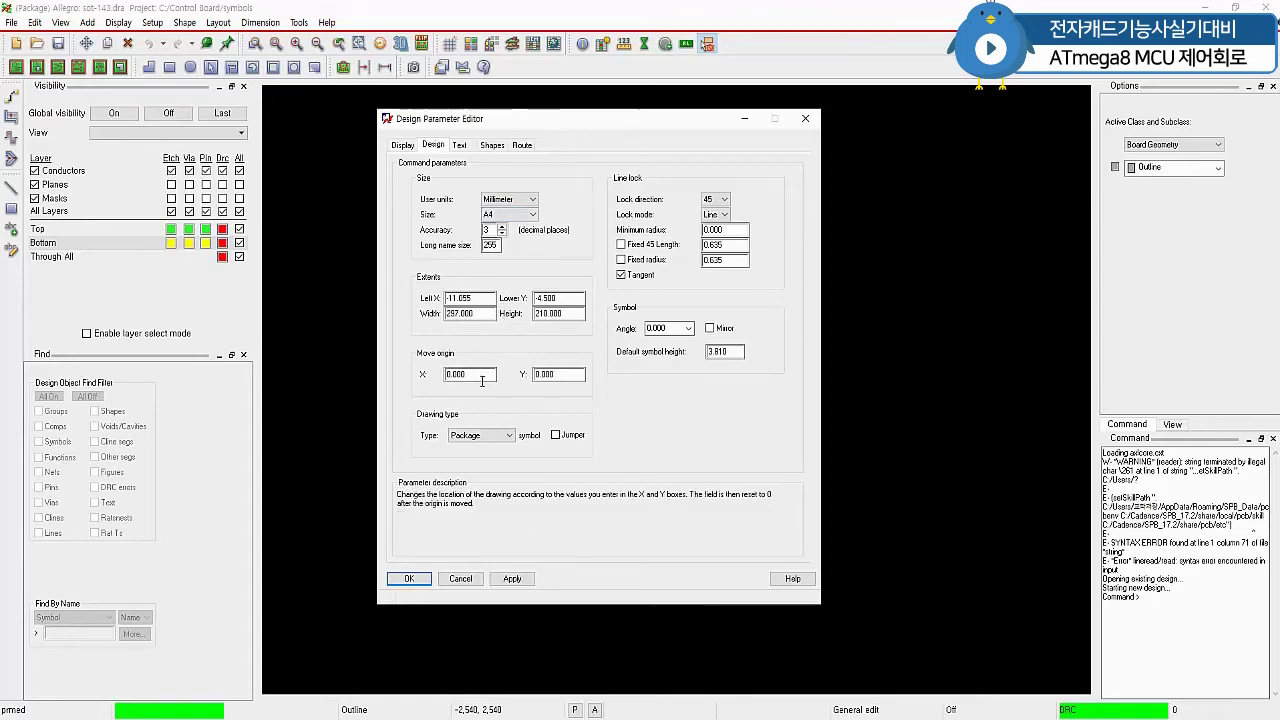
pyautogui.write('-60')
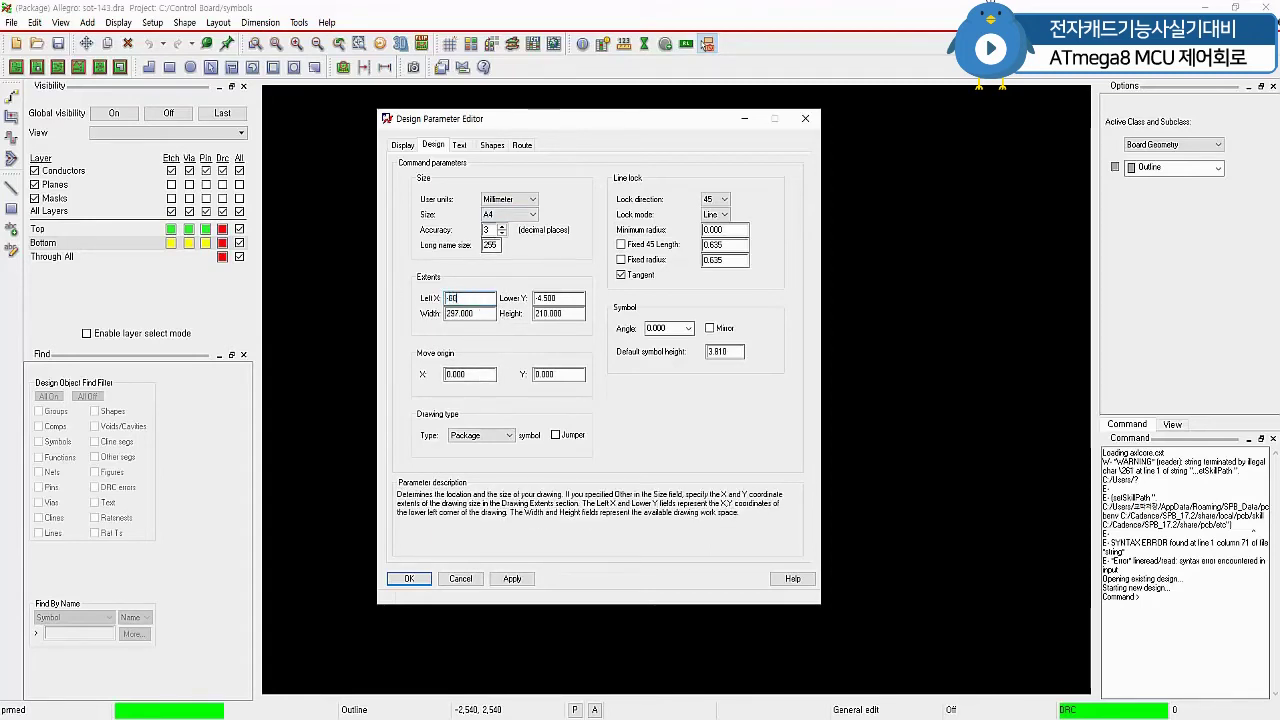
pyautogui.press('Tab')
pyautogui.press('BackSpace')
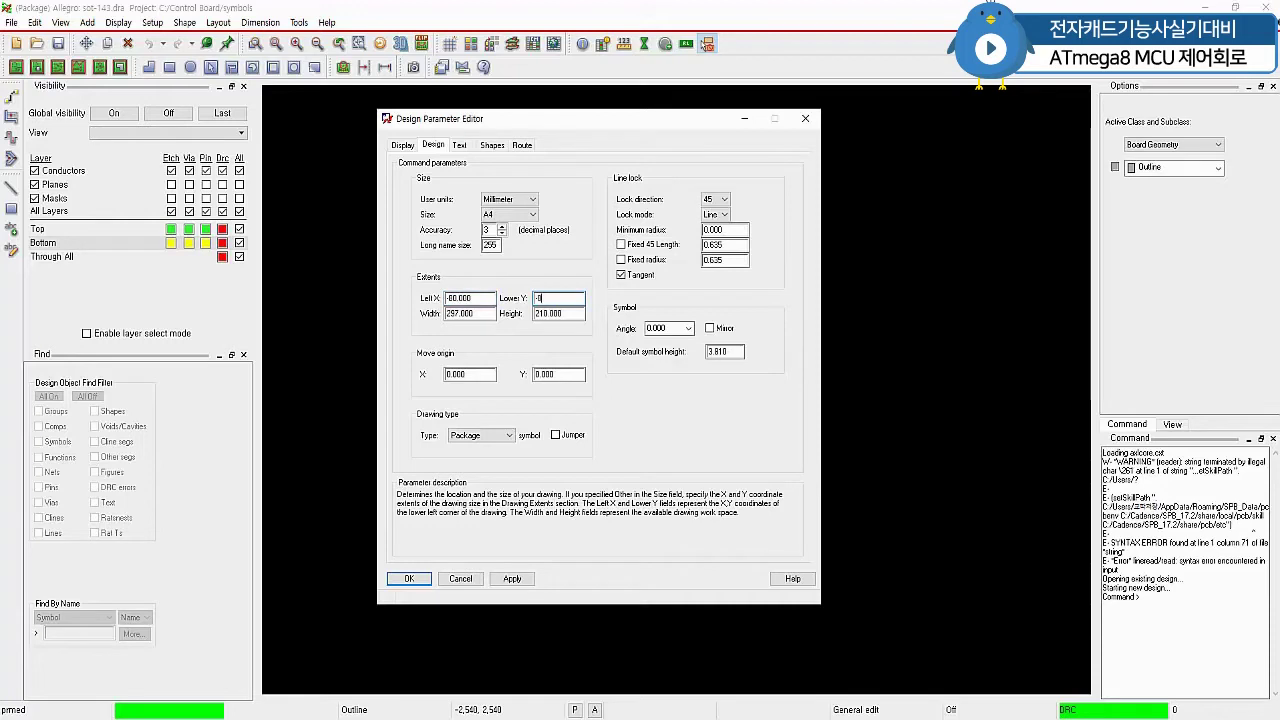
pyautogui.write('-60')
pyautogui.press('Tab')
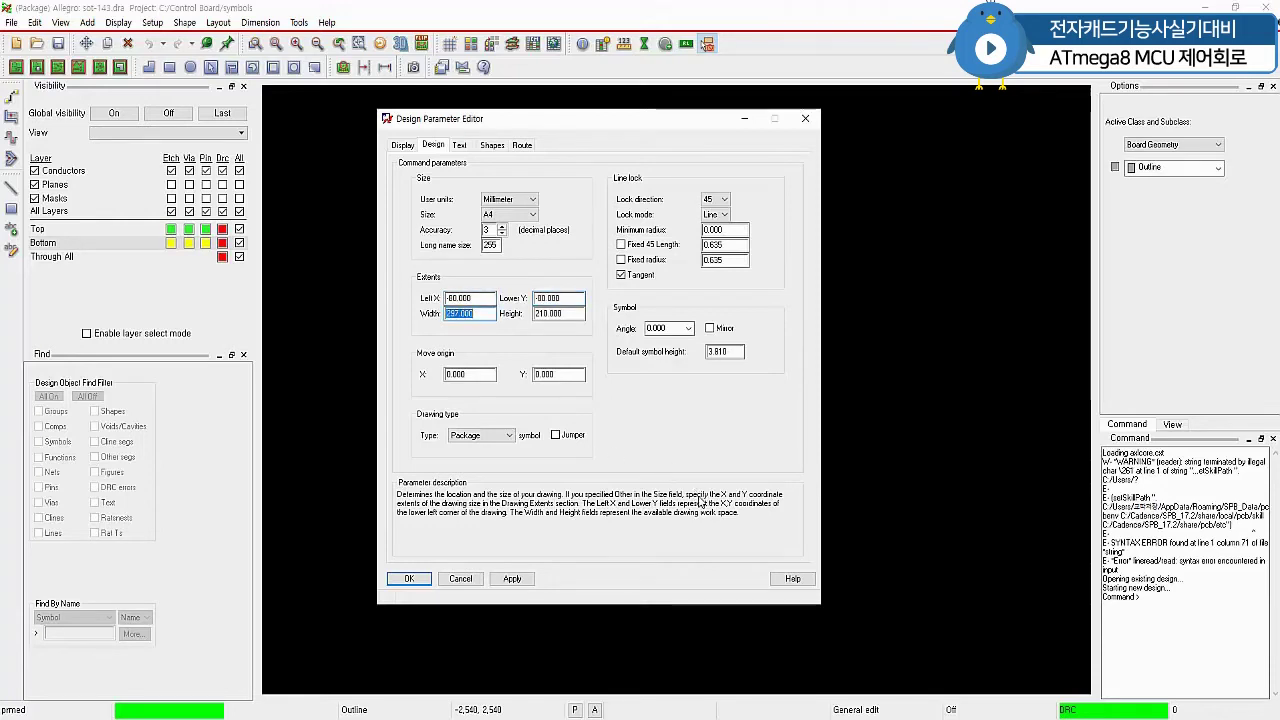
pyautogui.click(405, 580)
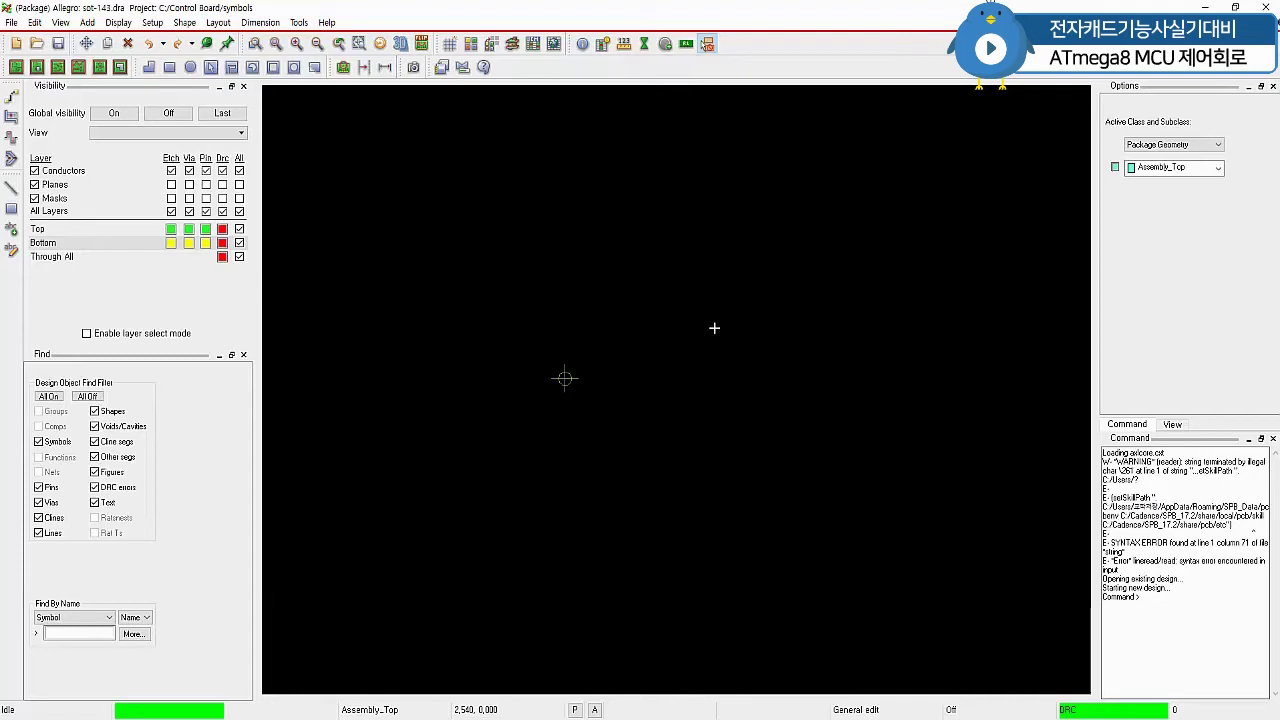
# Start adding connect pins using the Smd1_0X0_7 padstack
pyautogui.click(664, 47)
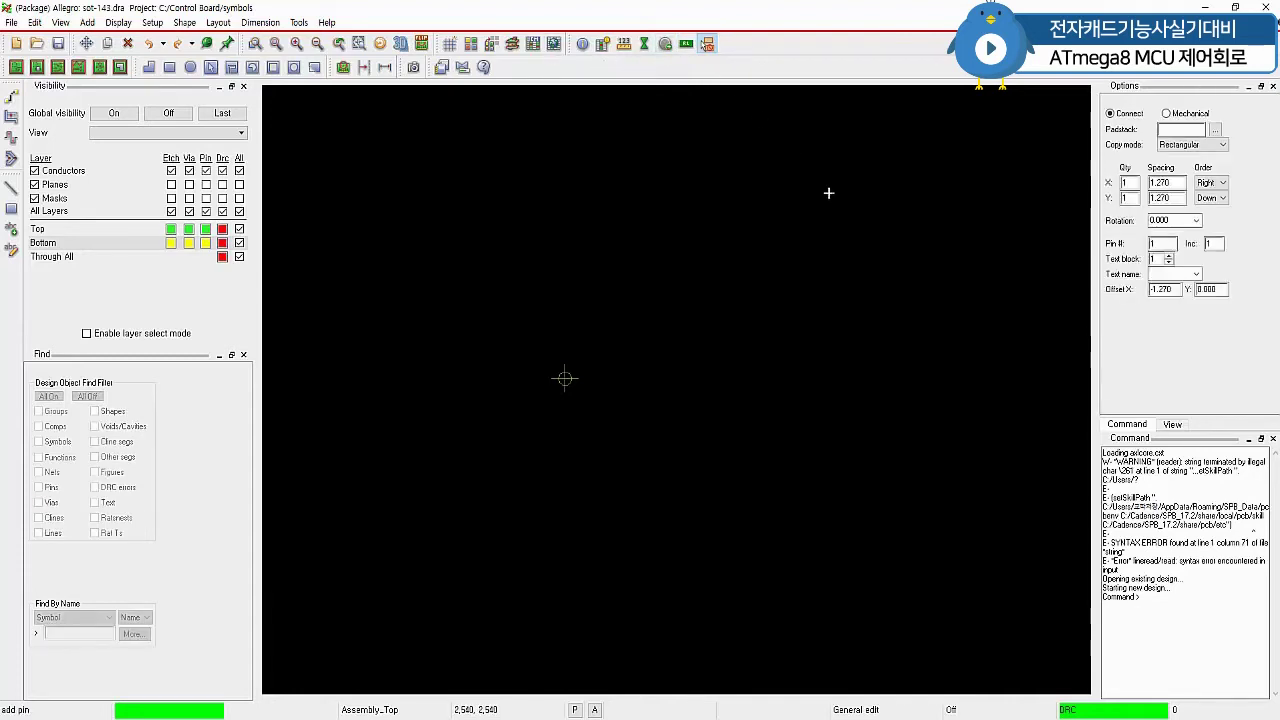
pyautogui.click(1215, 130)
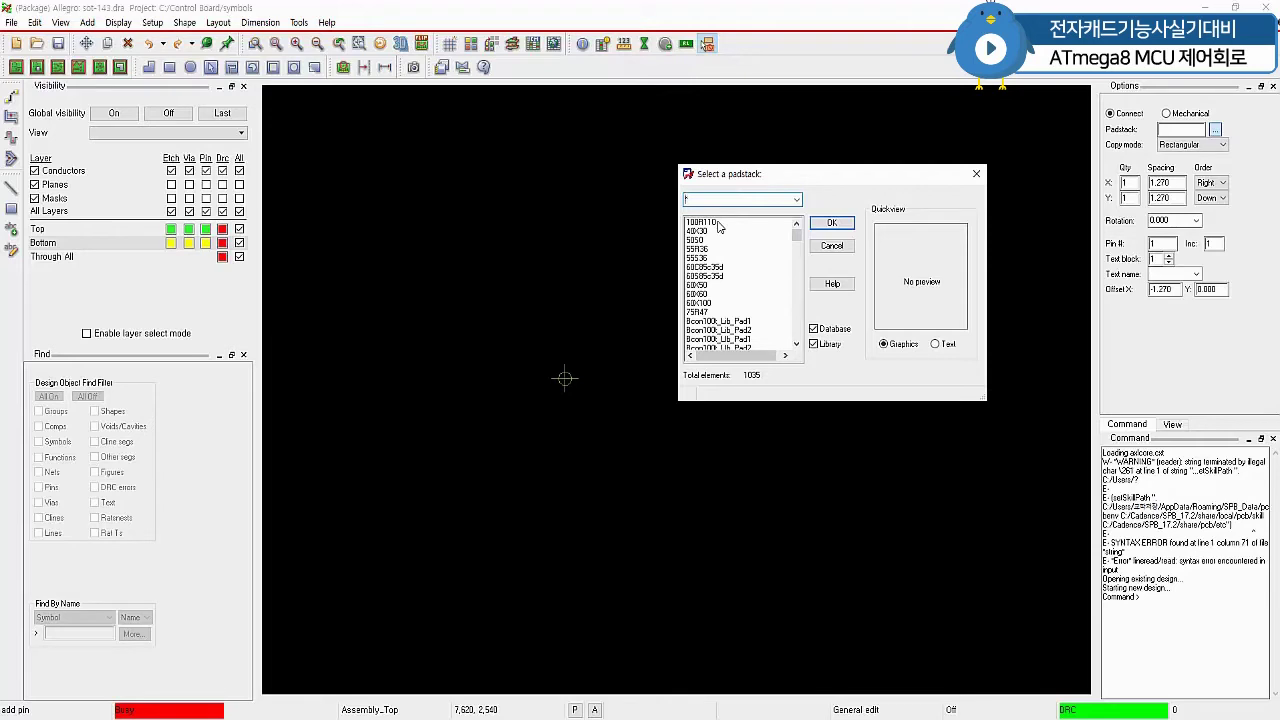
pyautogui.write('smd*')
pyautogui.write('1')
pyautogui.write('_')
pyautogui.write('0')
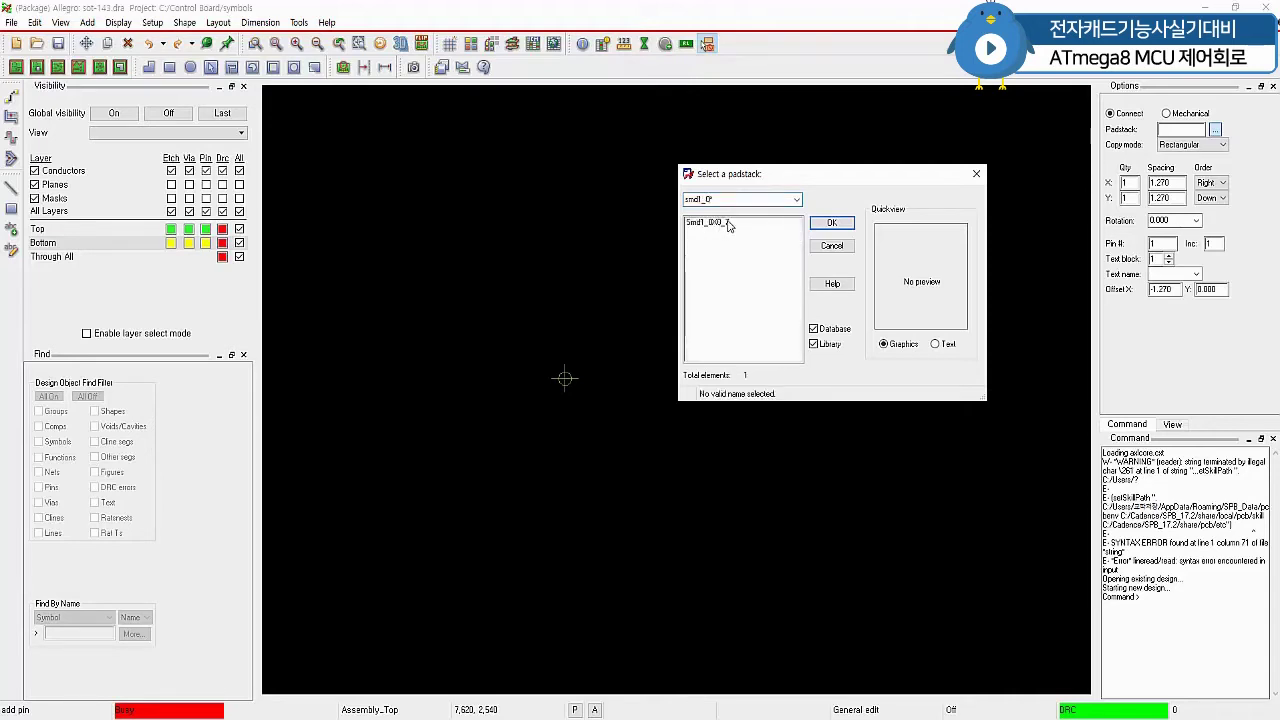
pyautogui.click(730, 223)
pyautogui.click(831, 222)
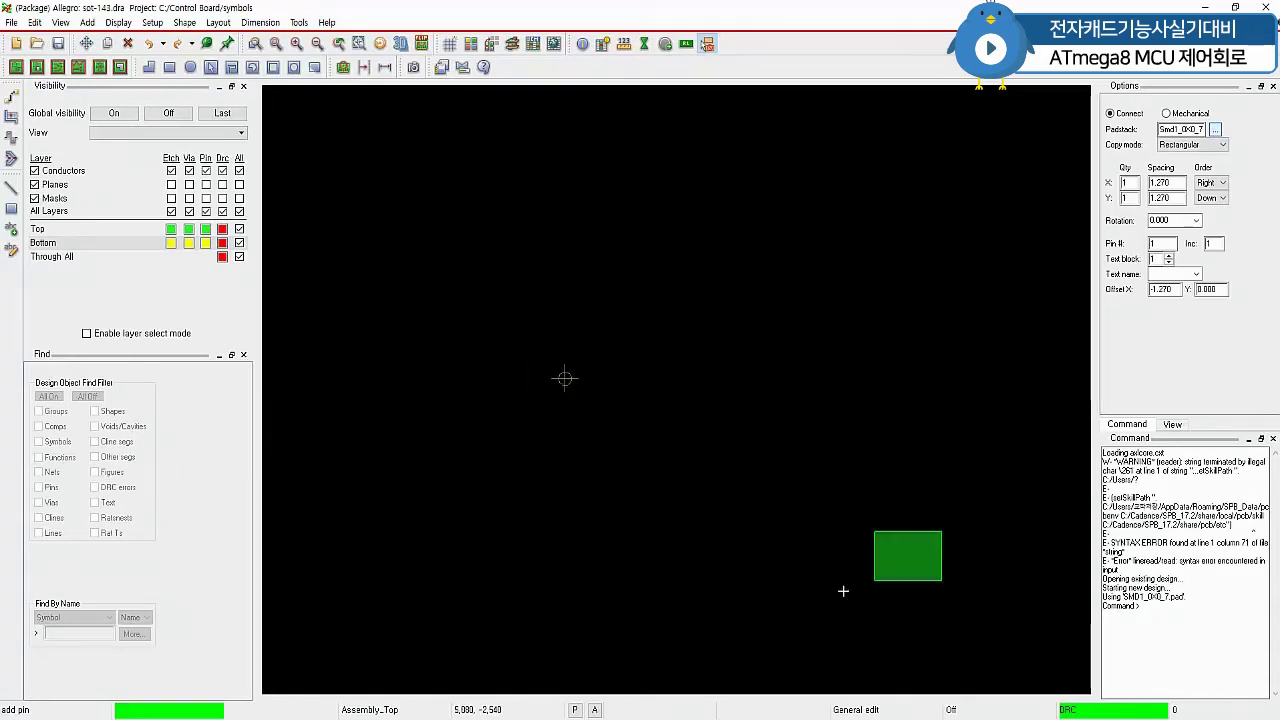
# Place pin 1 at coordinates x -0.75, y -1.1
pyautogui.click(774, 556)
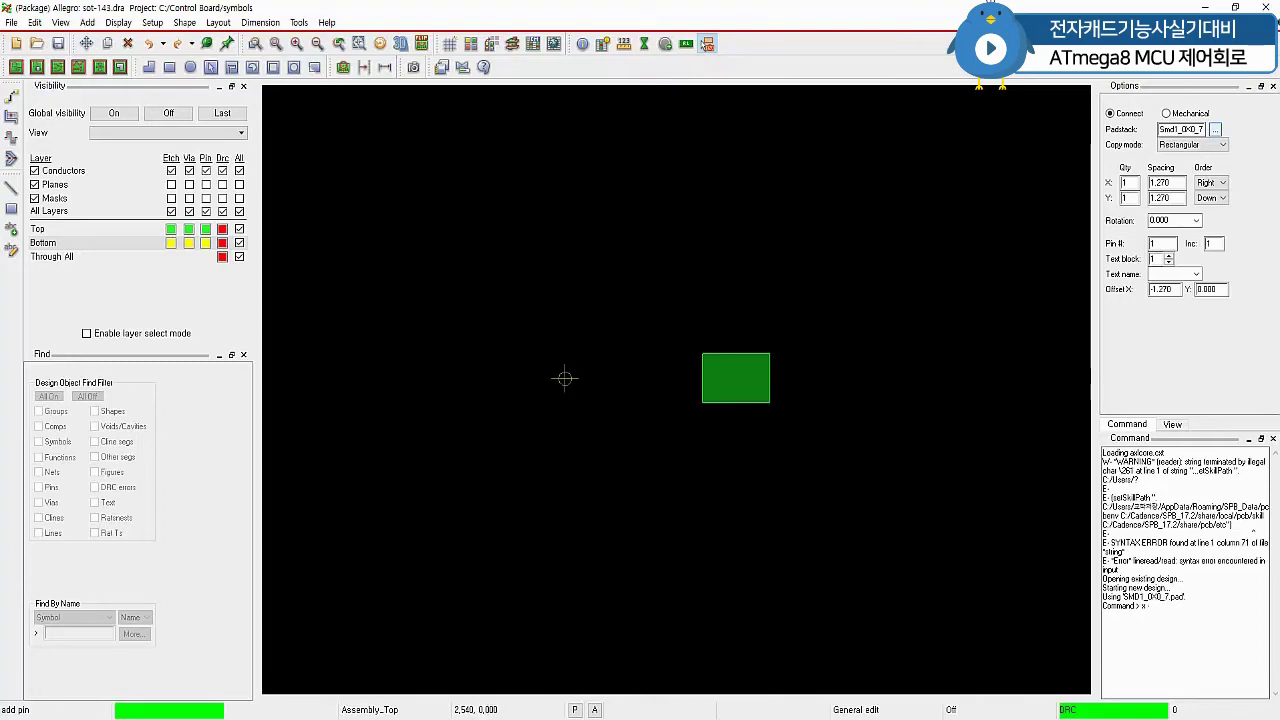
pyautogui.write('.75 -1.1')
pyautogui.press('Return')
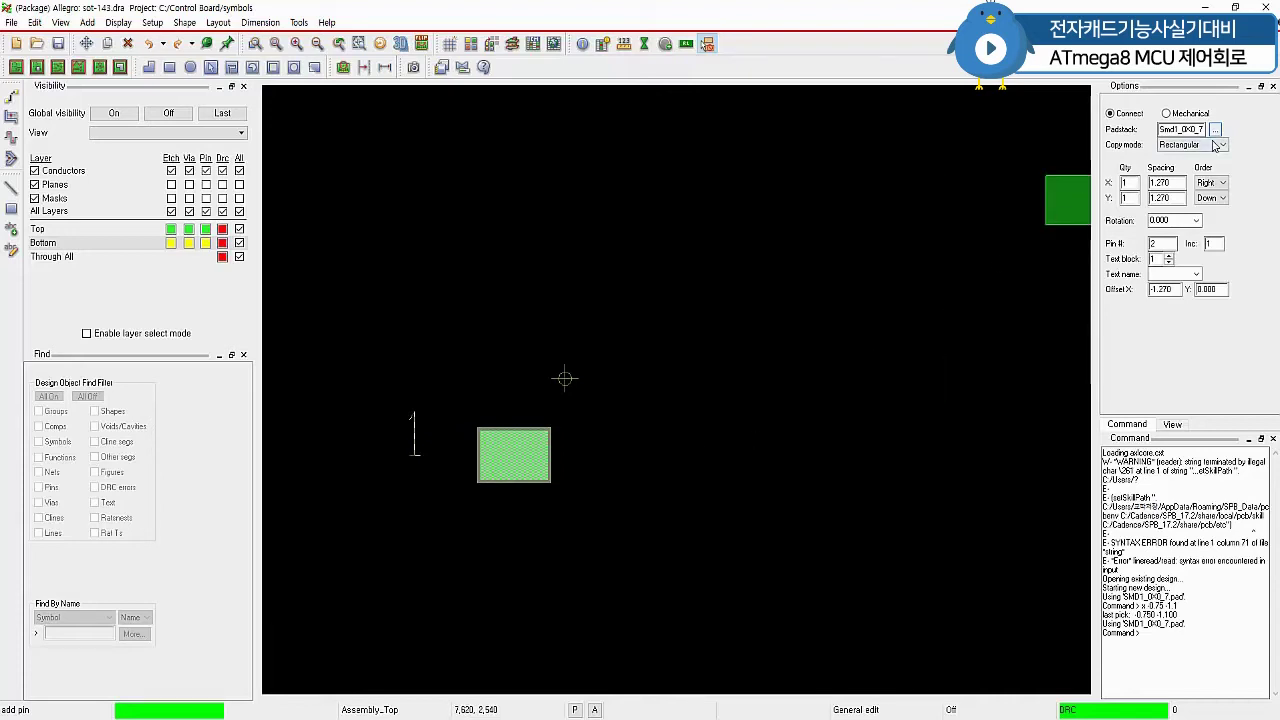
# Switch to the Smd0_6X0_7 padstack and place pin 2 at coordinates x 0.95, y -1.1
pyautogui.click(1215, 129)
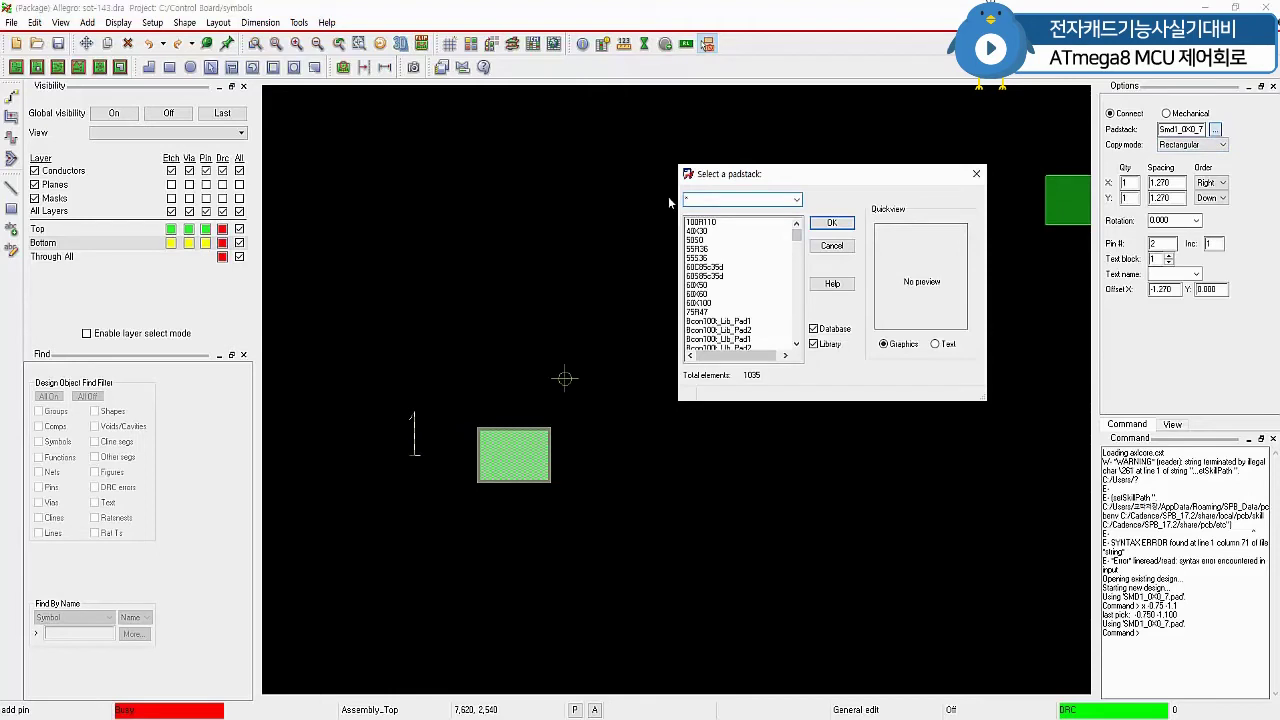
pyautogui.write('smd0_6')
pyautogui.press('Return')
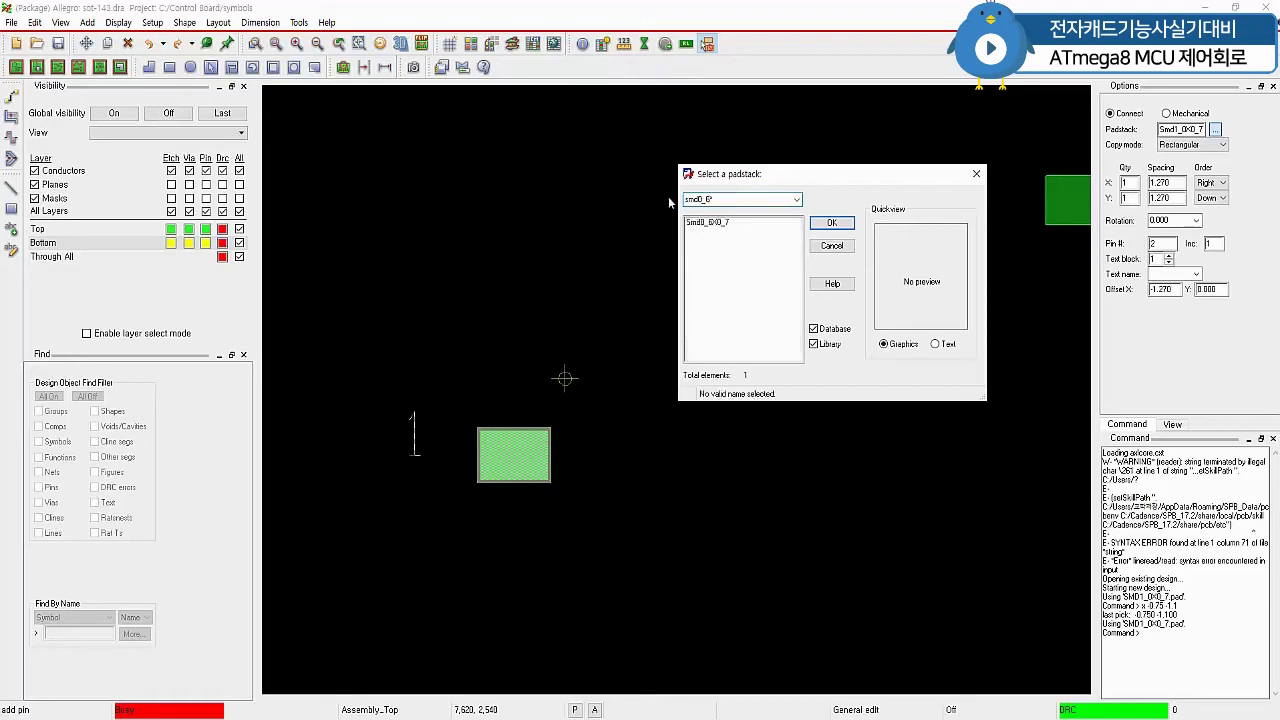
pyautogui.click(706, 224)
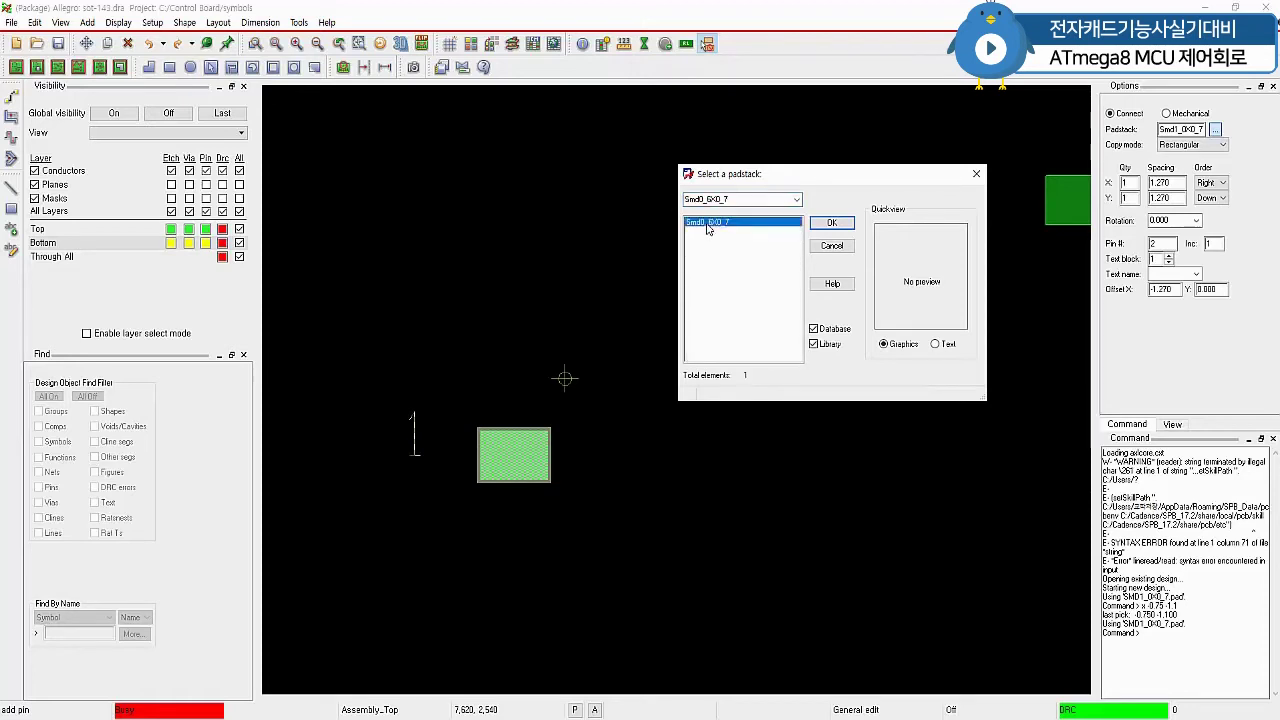
pyautogui.click(830, 223)
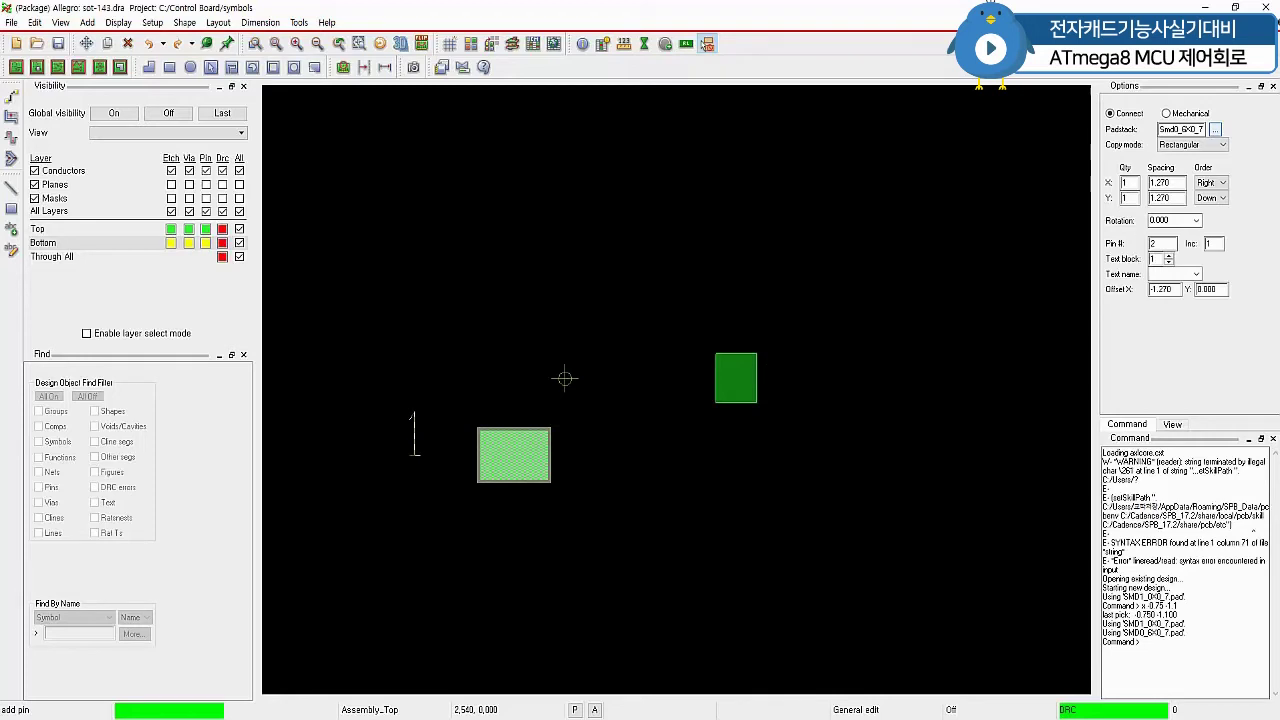
pyautogui.write('0.95 -1.1')
pyautogui.press('Return')
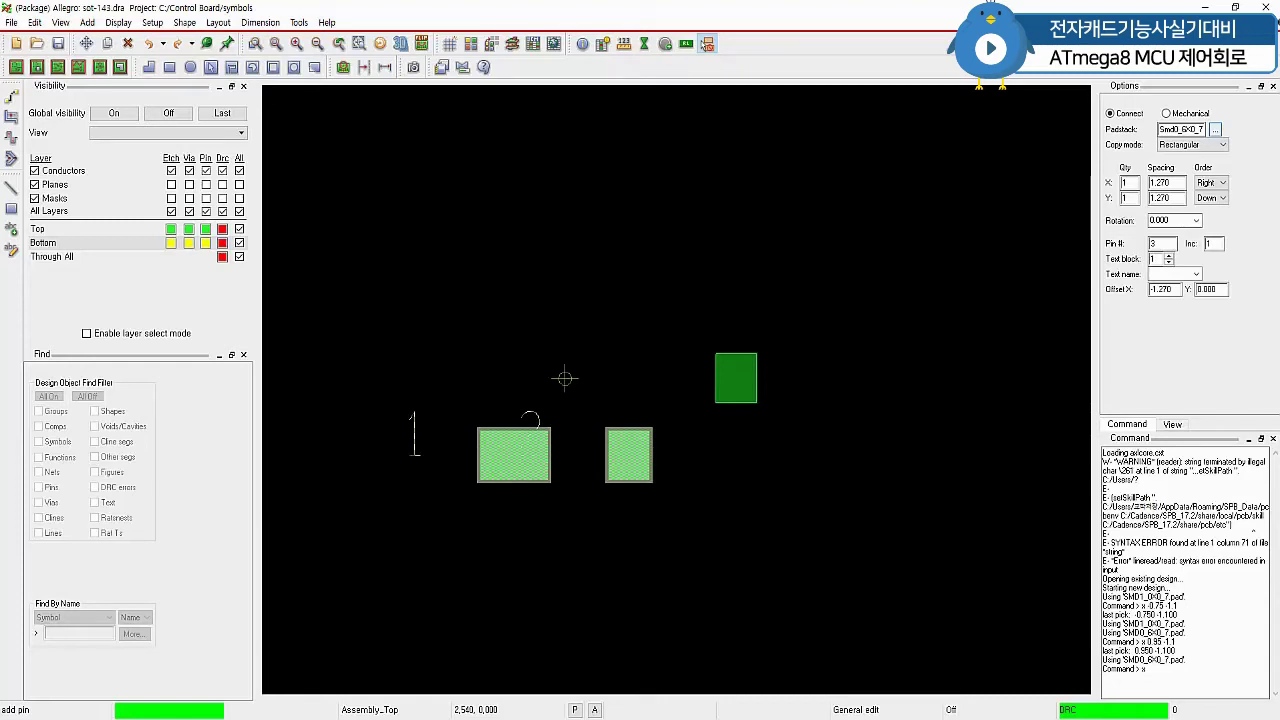
# Place pin 3 at x 0.95, y 1.1 and pin 4 at x -0.95, y 1.1, and finish adding pins
pyautogui.write('0.95 1.1')
pyautogui.press('Return')
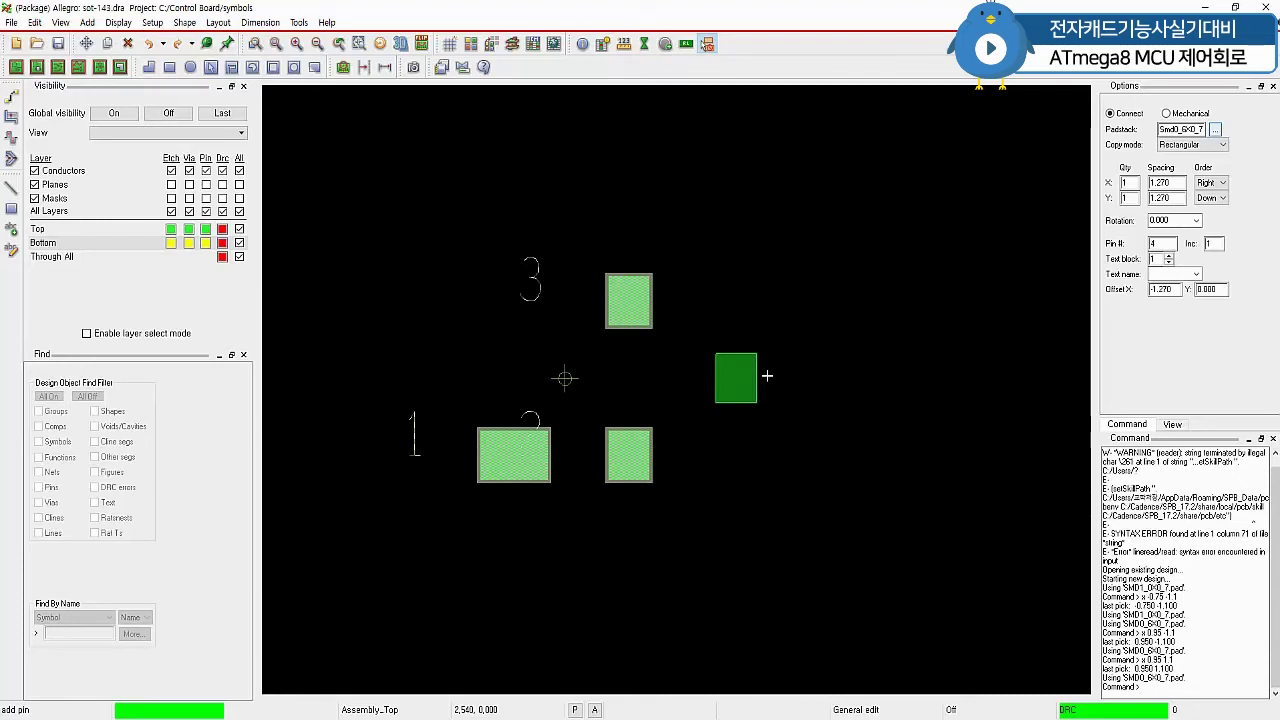
pyautogui.write('x -0.95 1.1')
pyautogui.press('Return')
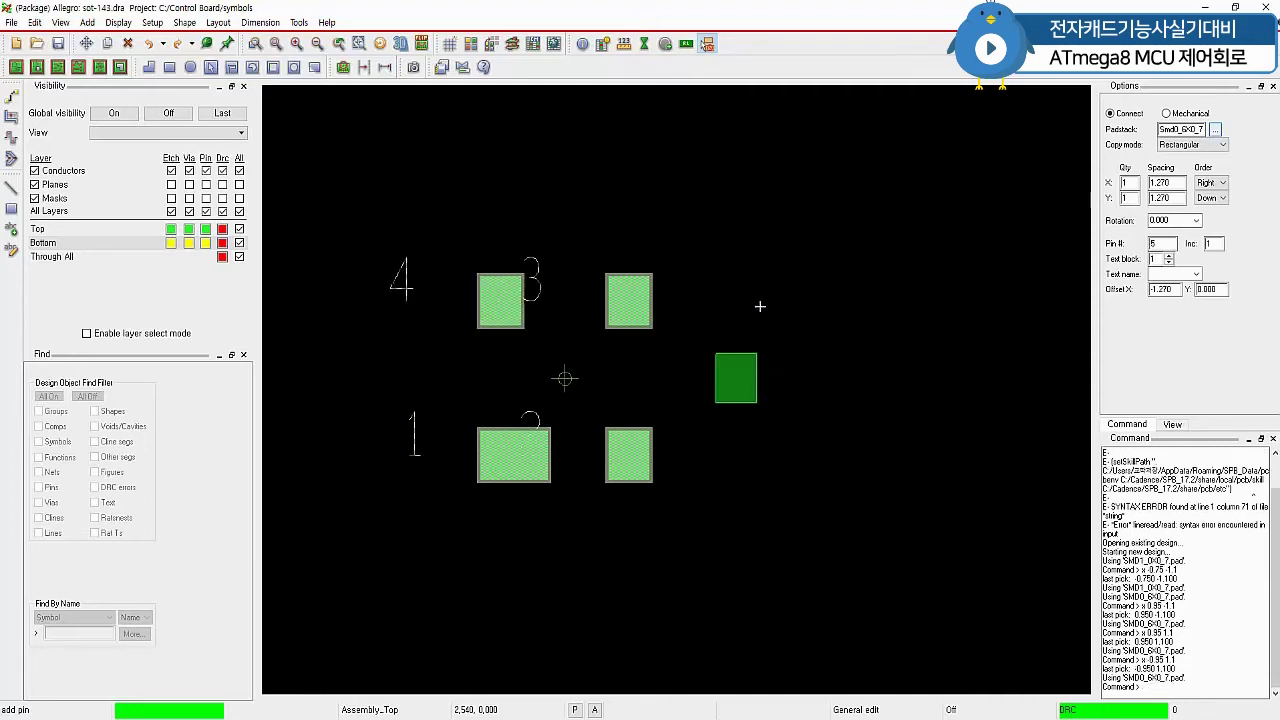
pyautogui.rightClick(766, 259)
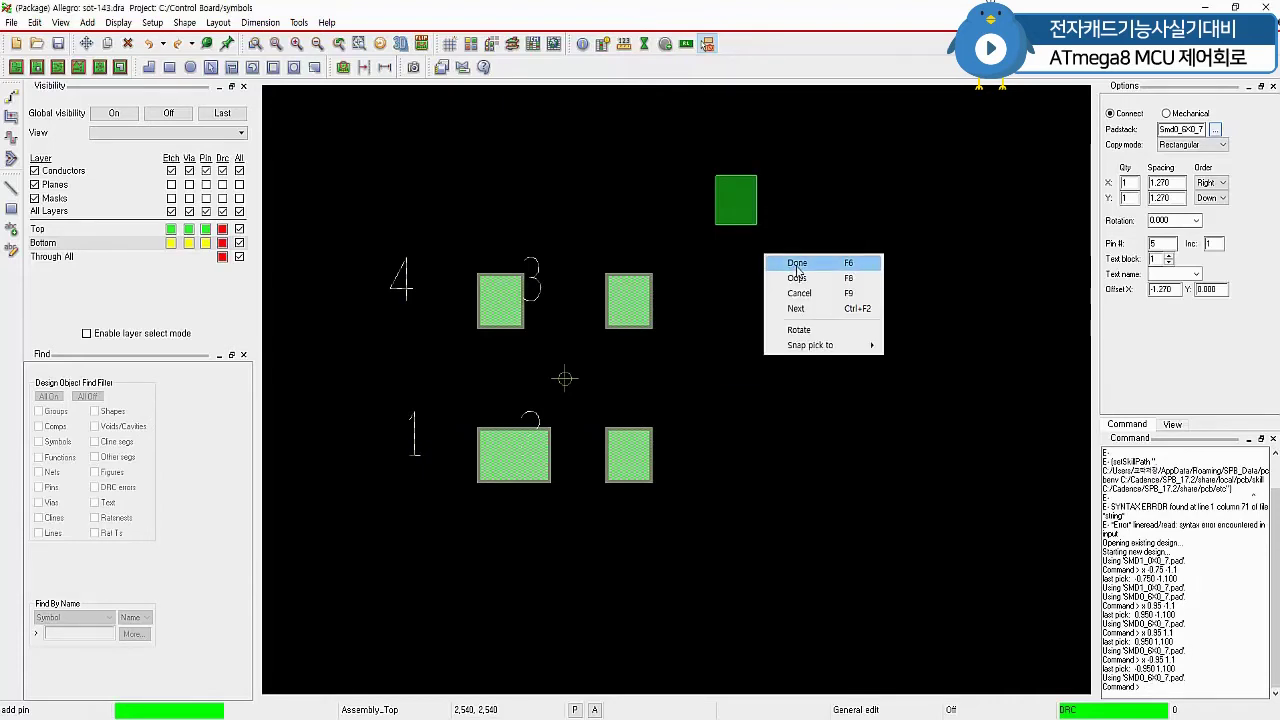
pyautogui.click(798, 263)
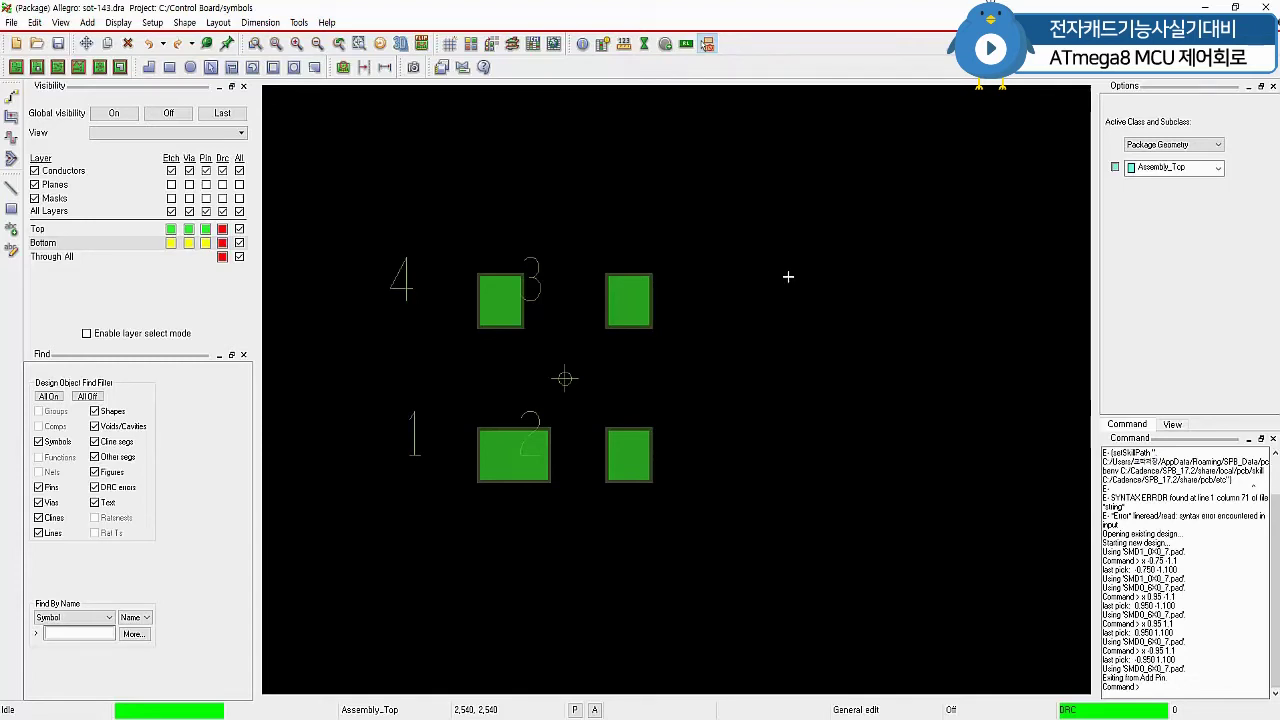
# Turn the grid on and set the Non-Etch spacing to x 1.45 and y 0.475
pyautogui.rightClick(786, 190)
pyautogui.moveTo(821, 197)
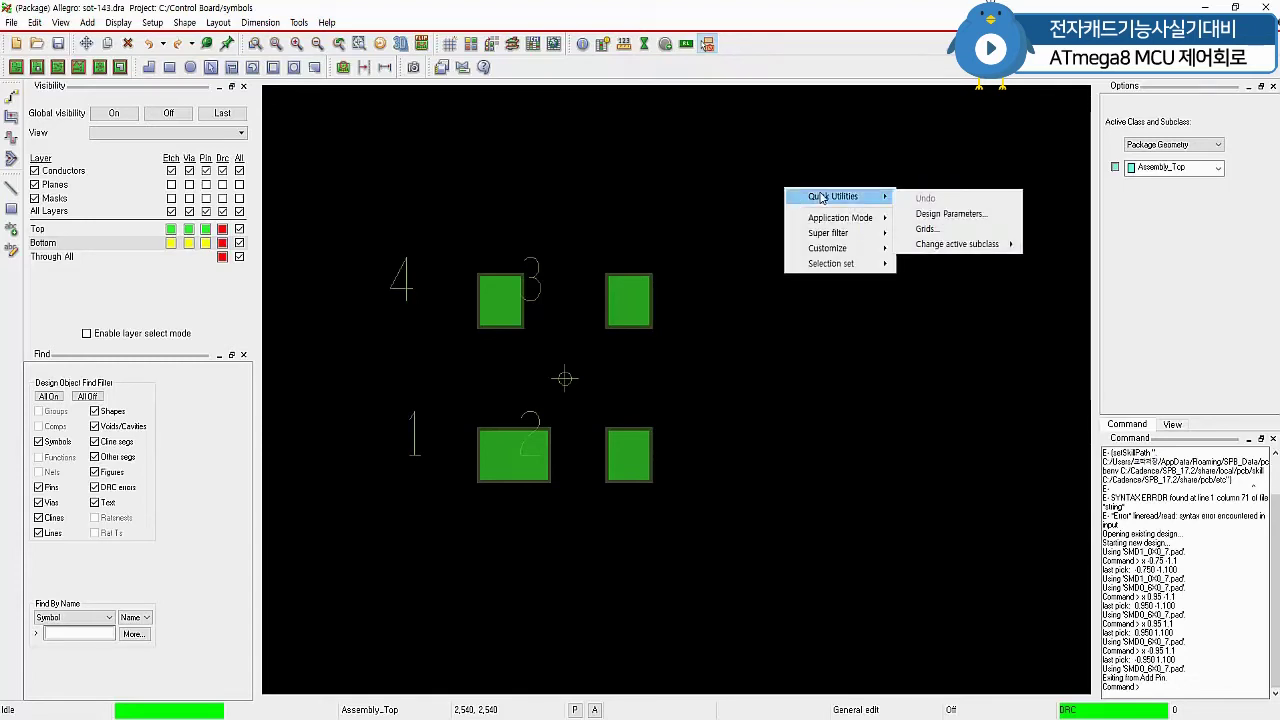
pyautogui.click(926, 229)
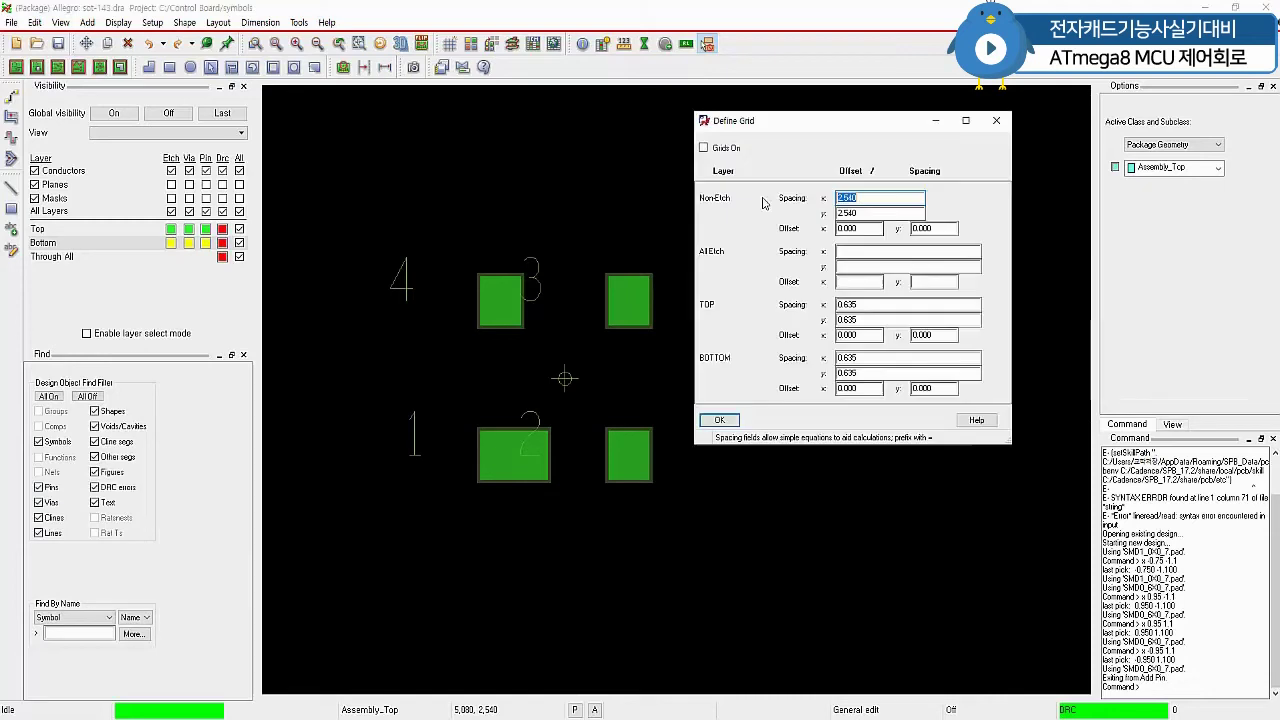
pyautogui.click(703, 147)
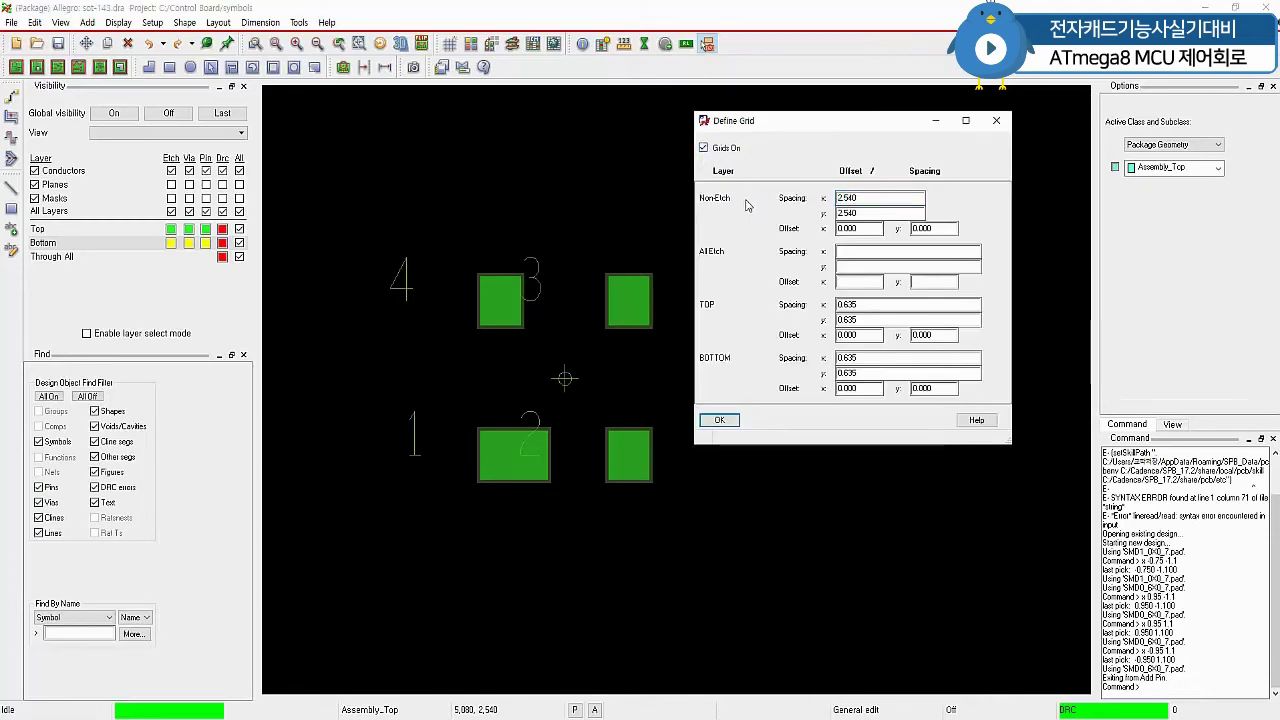
pyautogui.press('Tab')
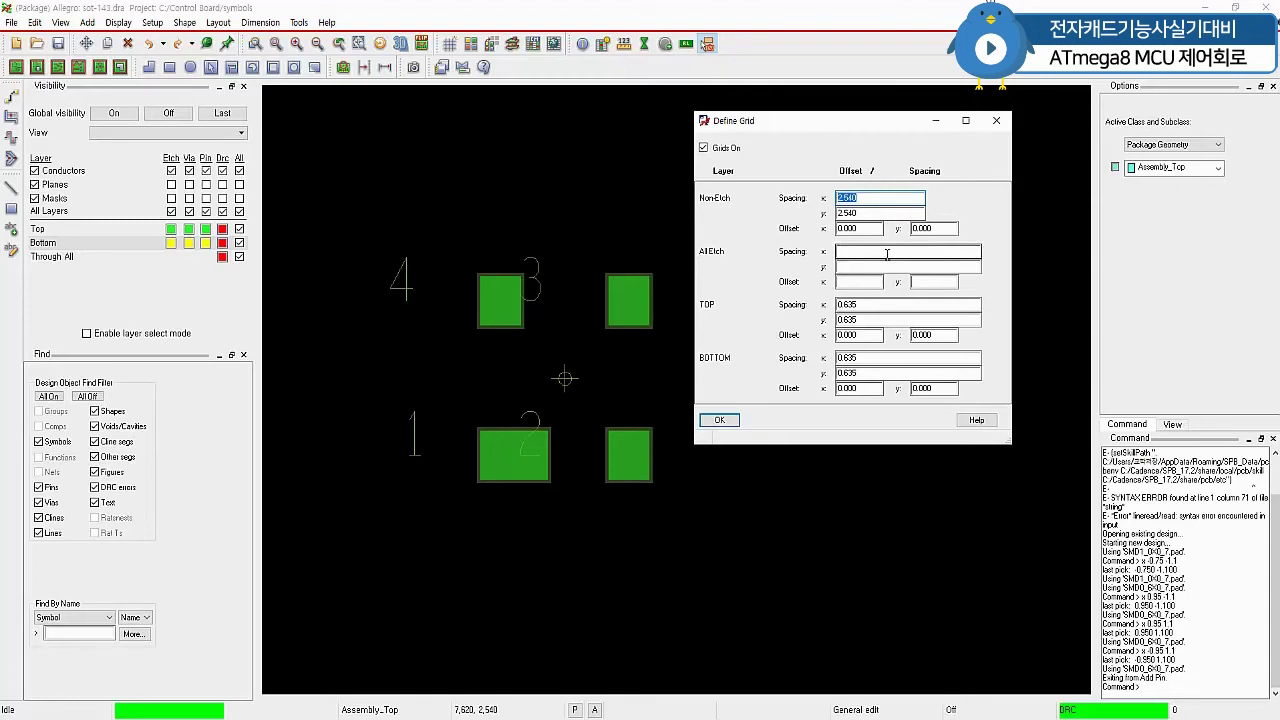
pyautogui.write('1.45')
pyautogui.press('Tab')
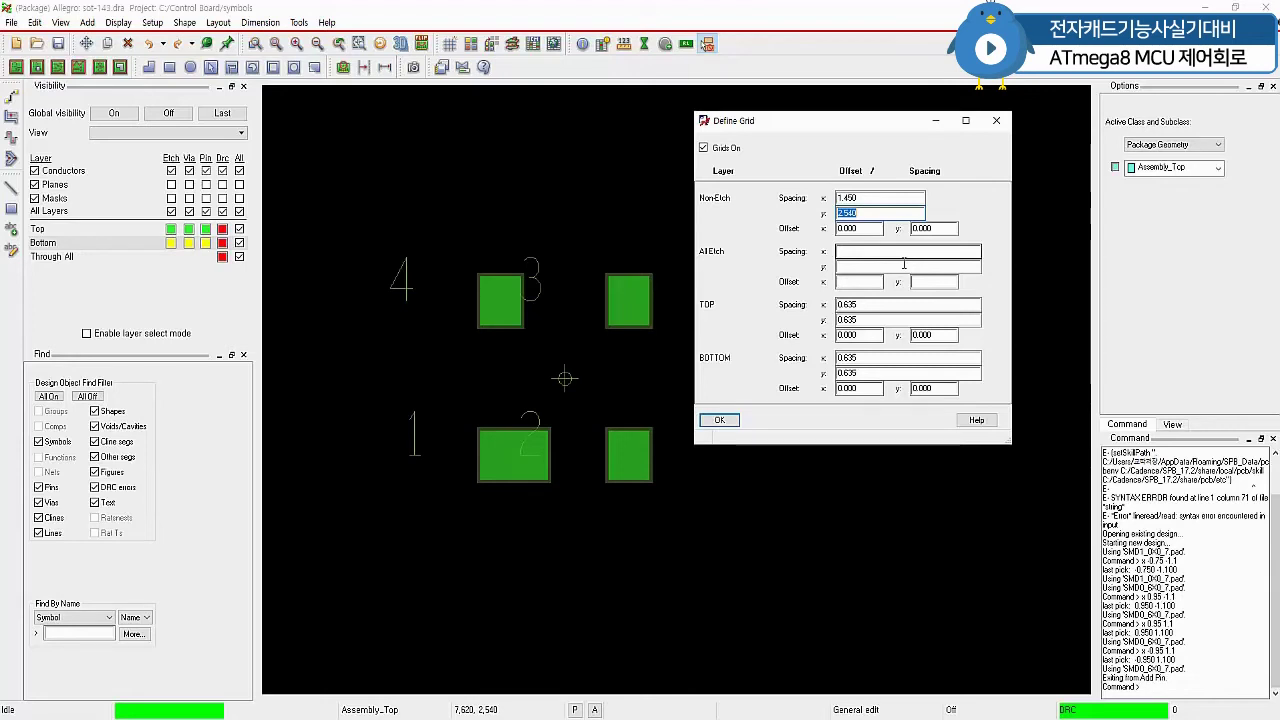
pyautogui.write('0.475')
pyautogui.click(719, 420)
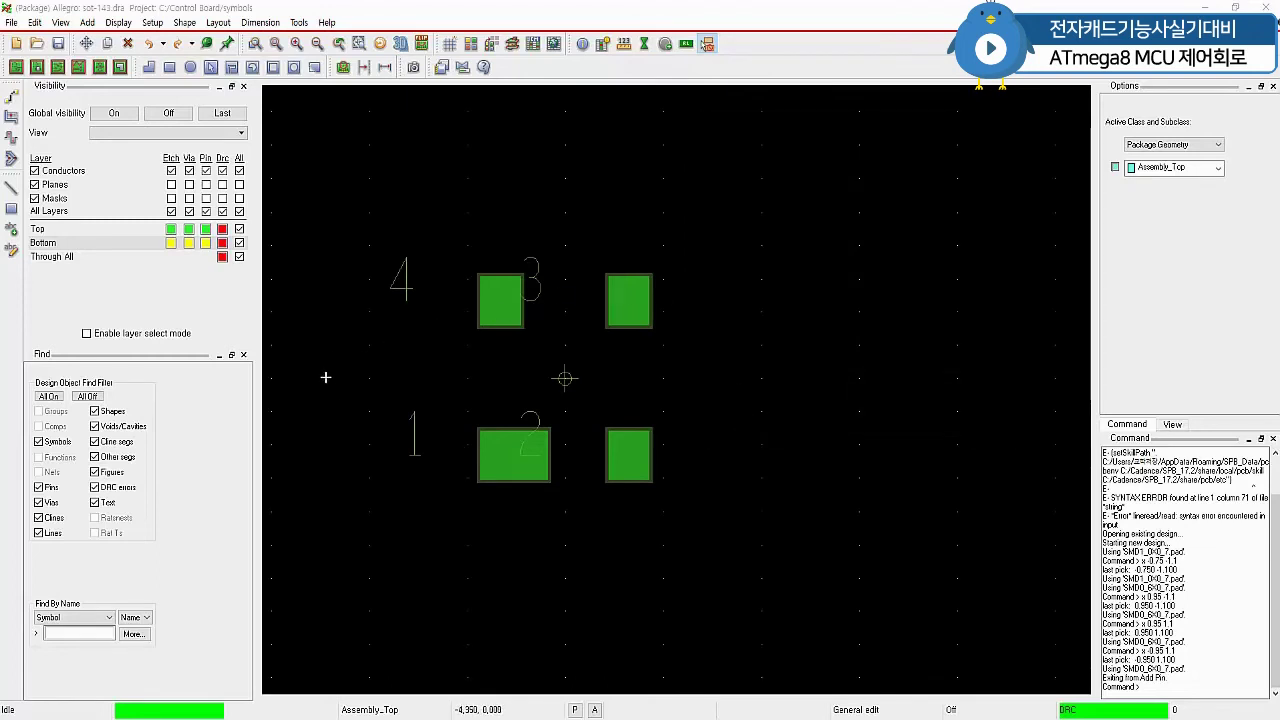
# Start a line on the Package Geometry Assembly_Top subclass with a 90-degree line lock and a 0.2 line width
pyautogui.click(11, 189)
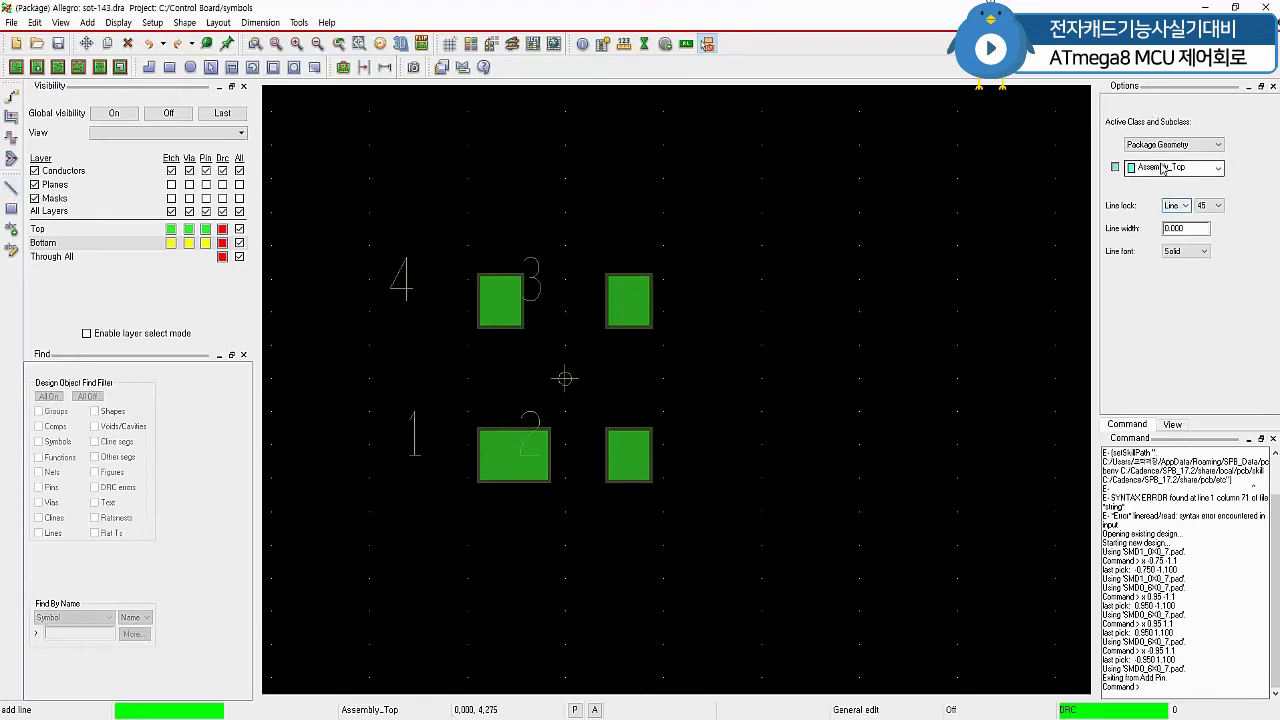
pyautogui.click(1219, 207)
pyautogui.click(1204, 238)
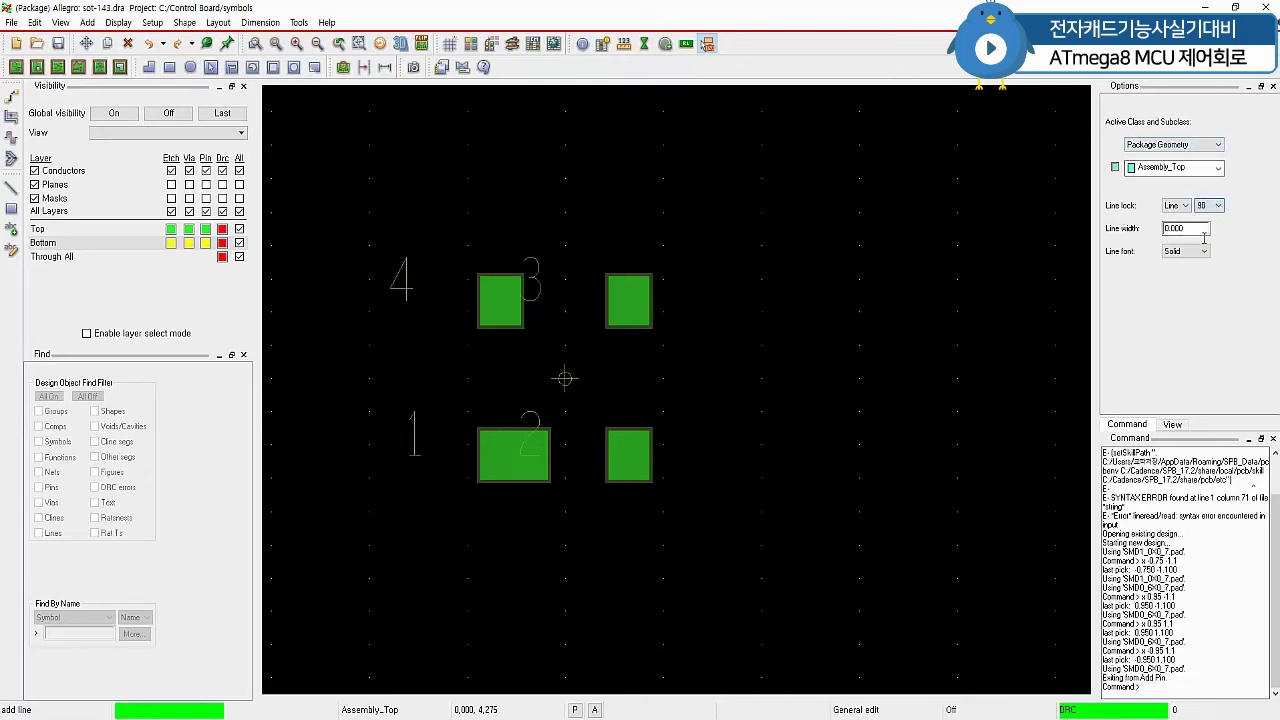
pyautogui.click(1202, 230)
pyautogui.moveTo(1203, 230); pyautogui.dragTo(1107, 230)
pyautogui.write('0')
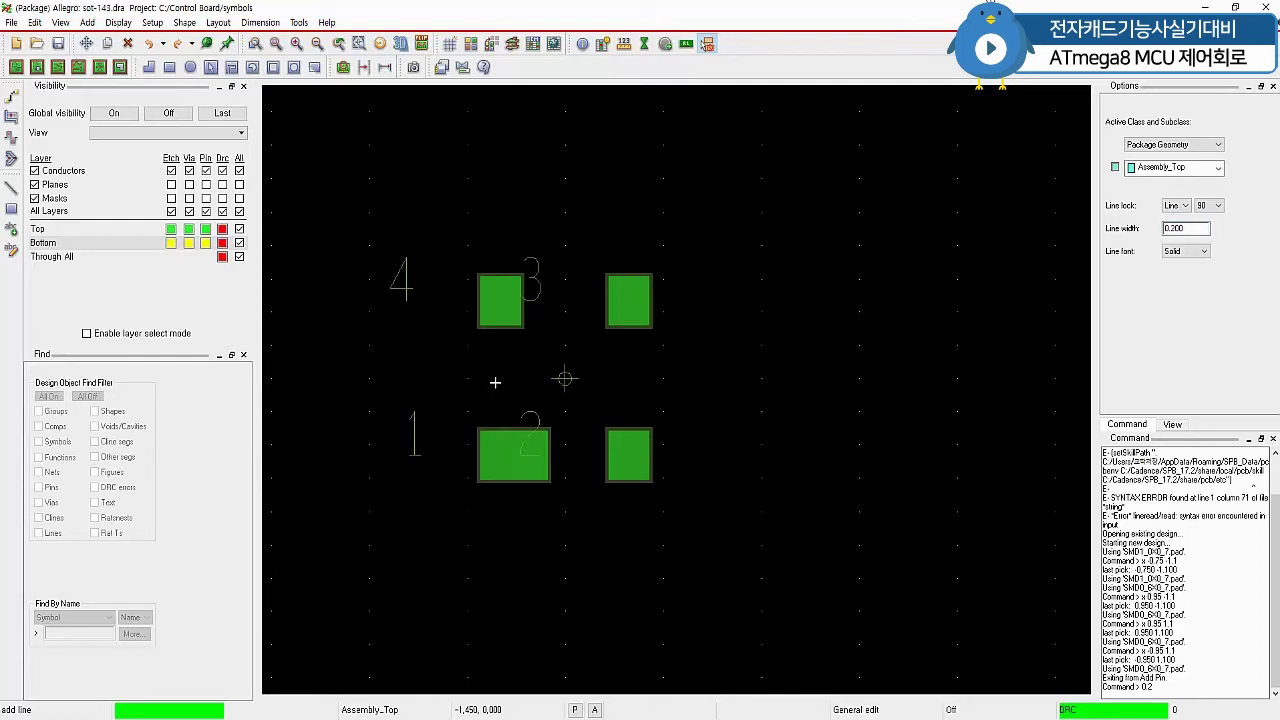
# Draw the closed rectangular assembly outline between the pin rows, with corners at x ±1.45, y ±0.475, and finish the line
pyautogui.click(474, 356)
pyautogui.click(467, 410)
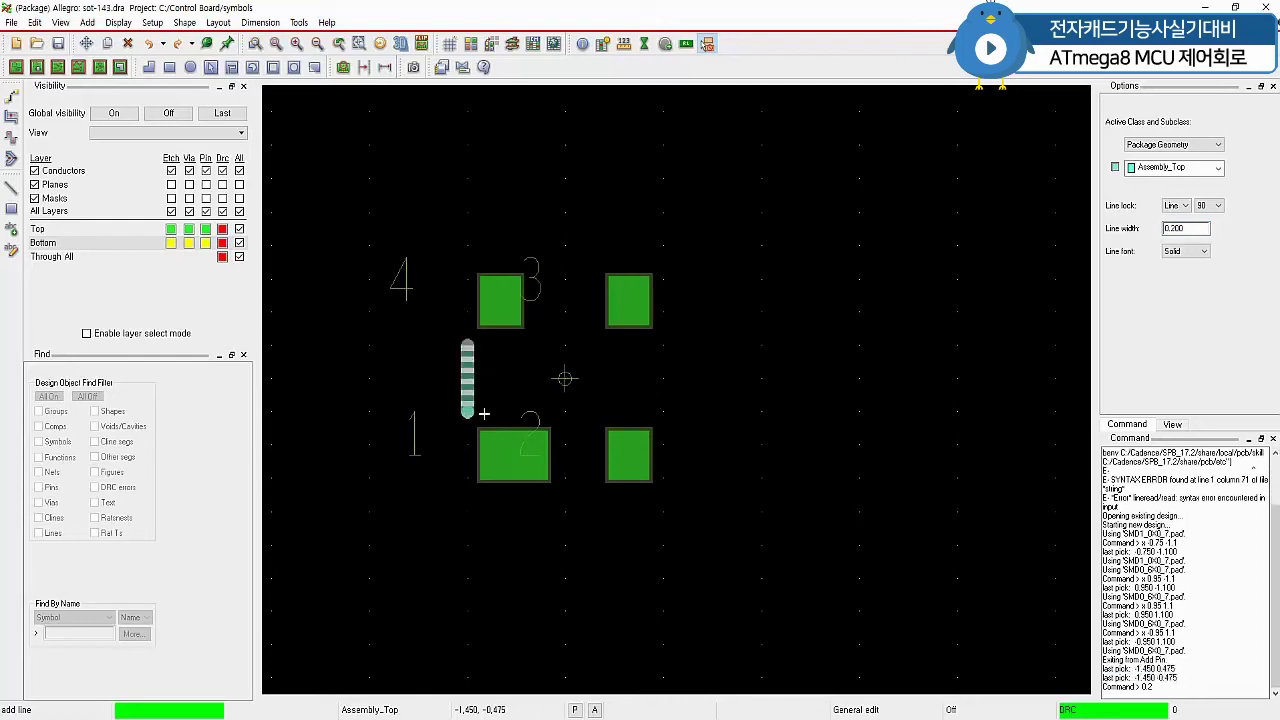
pyautogui.click(663, 410)
pyautogui.click(663, 345)
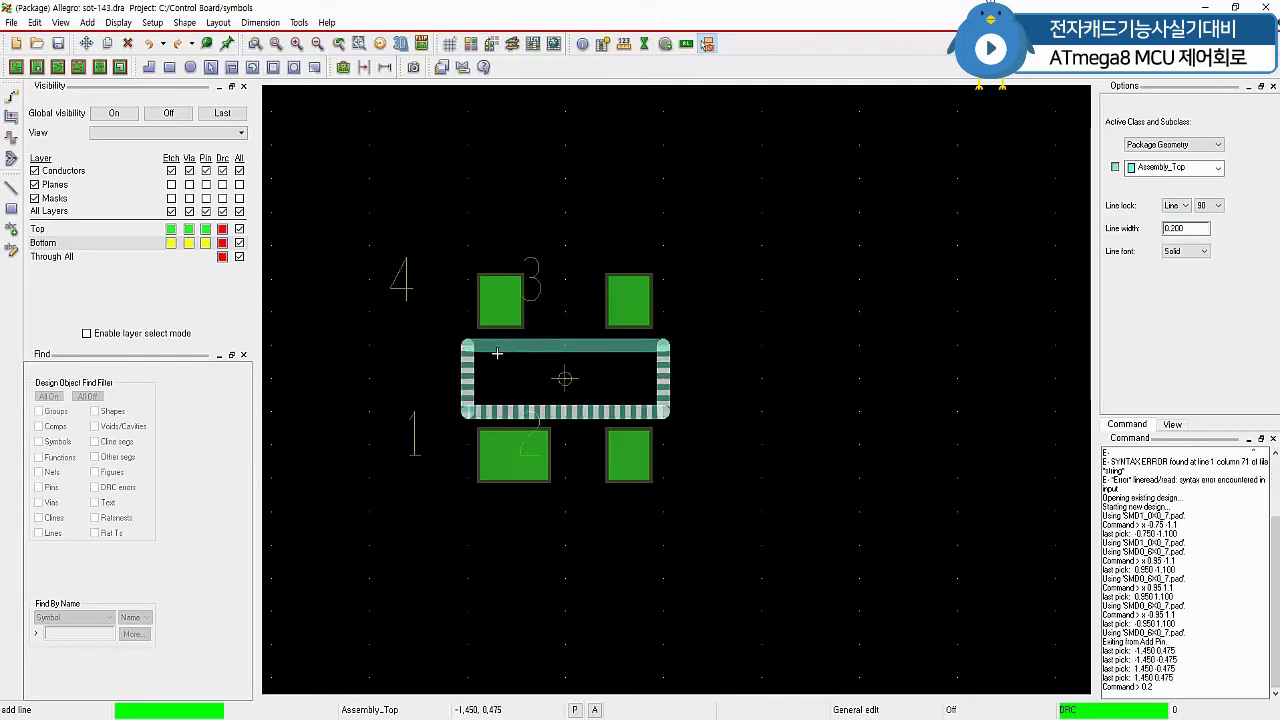
pyautogui.click(481, 351)
pyautogui.rightClick(481, 351)
pyautogui.click(510, 356)
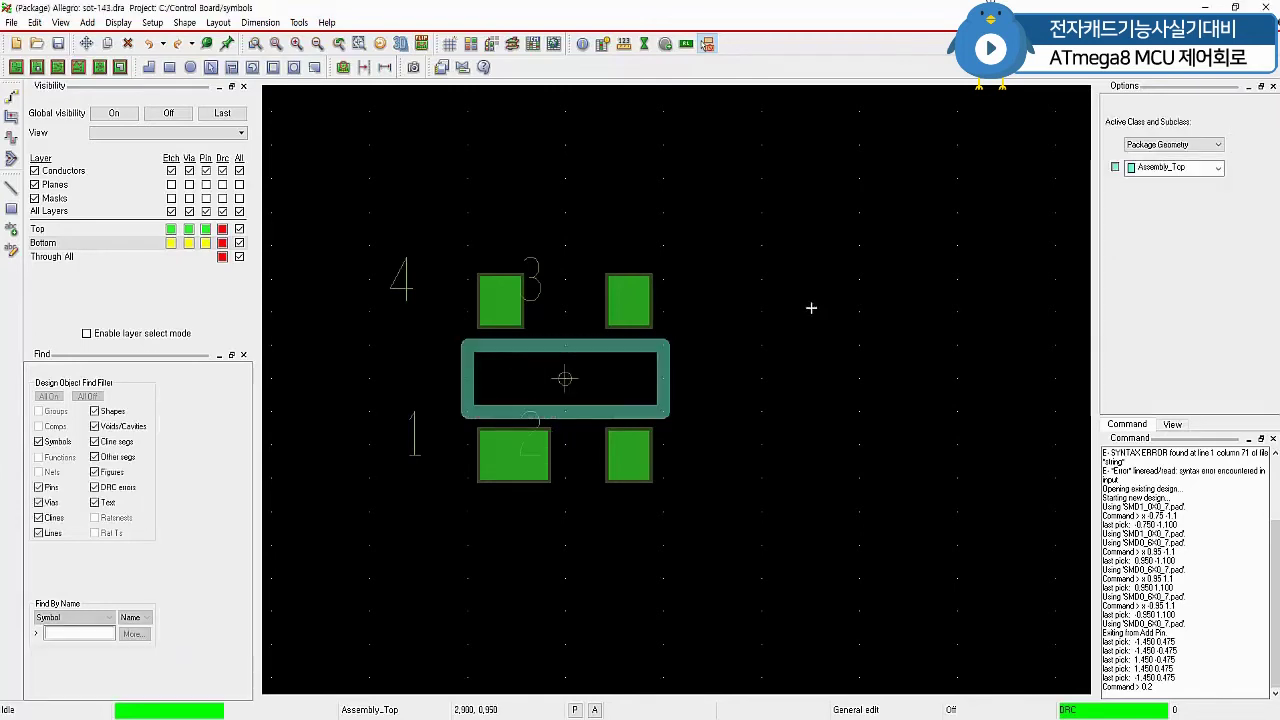
pyautogui.rightClick(770, 225)
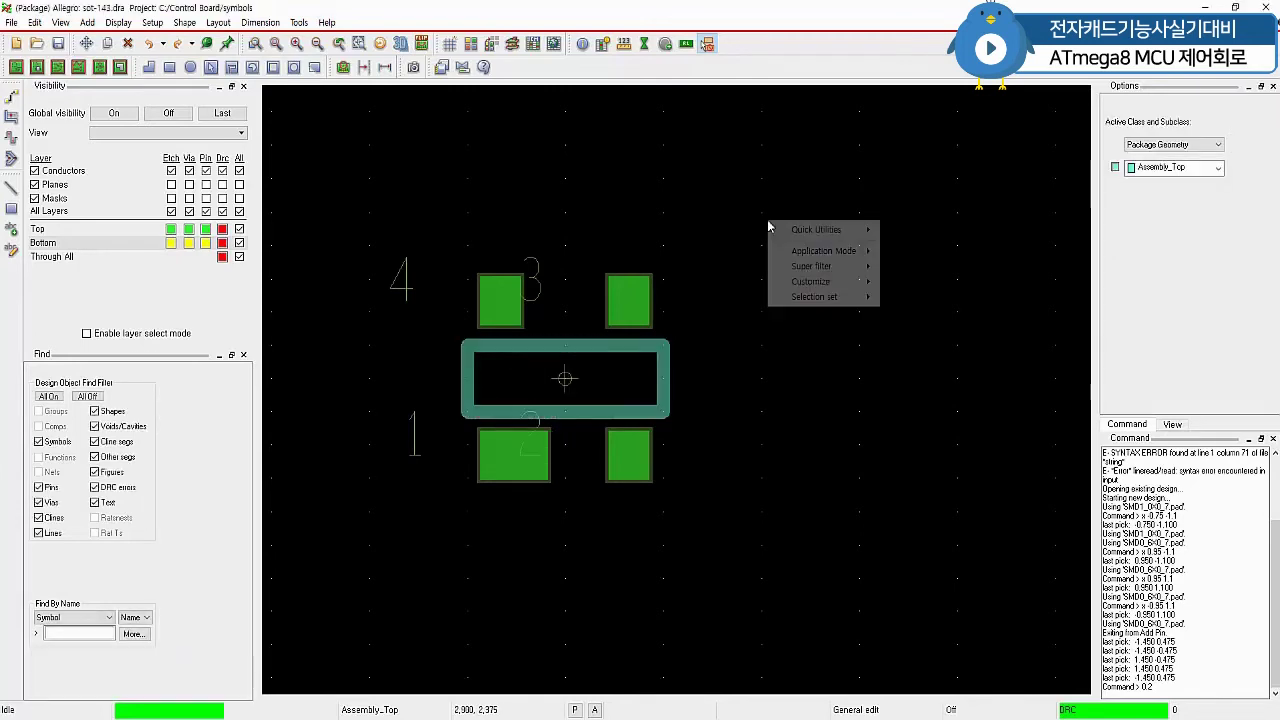
pyautogui.click(836, 48)
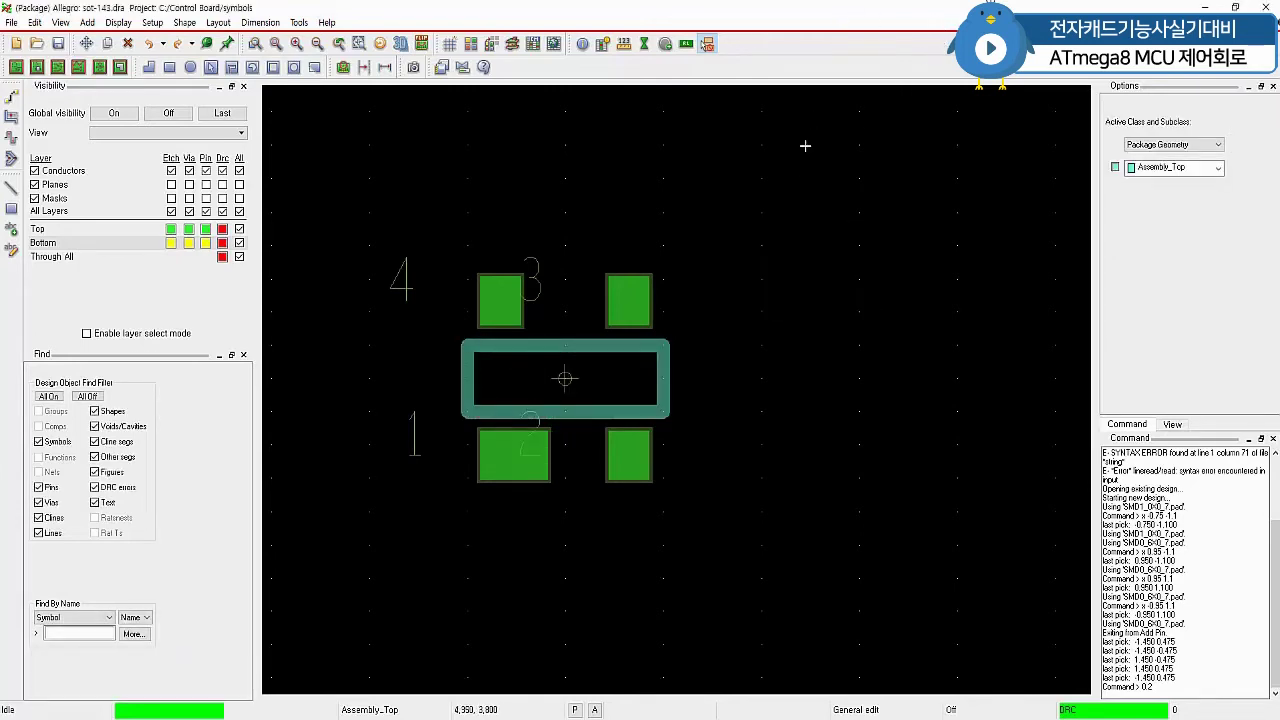
# Trace the same closed rectangle on Silkscreen_Top, with corners at x ±1.45, y ±0.475, and finish the line
pyautogui.click(11, 189)
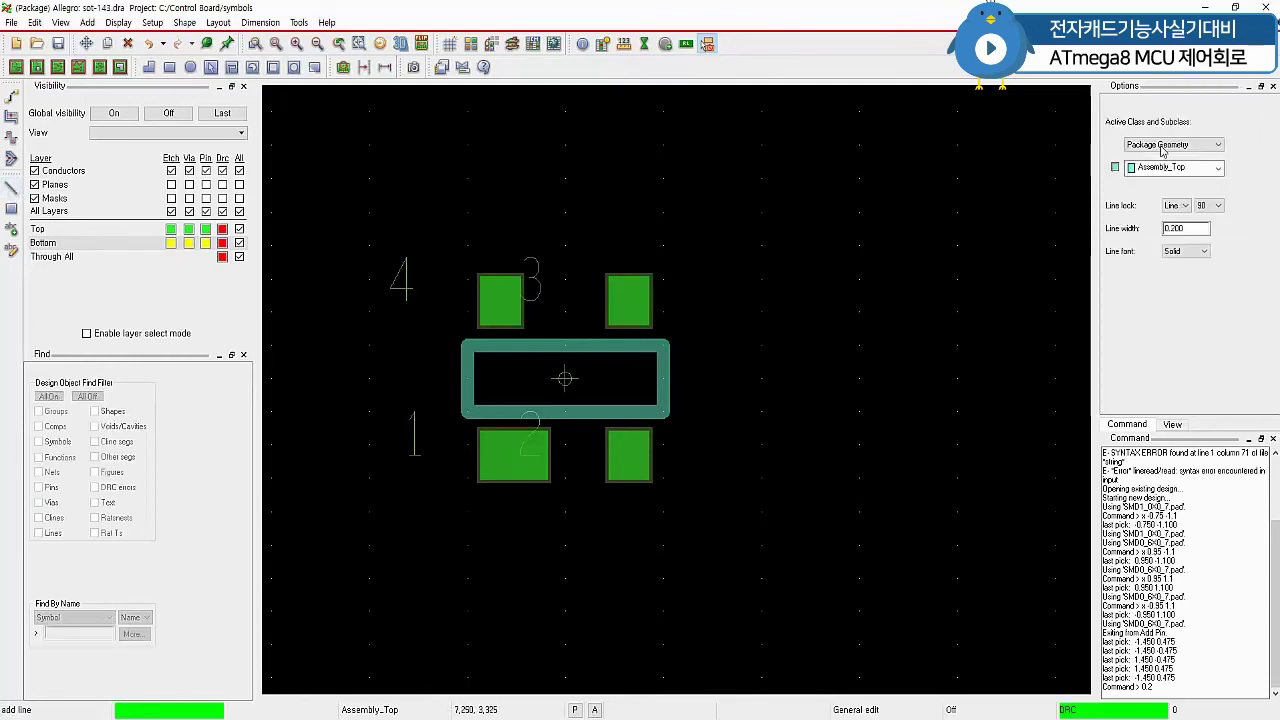
pyautogui.click(1219, 168)
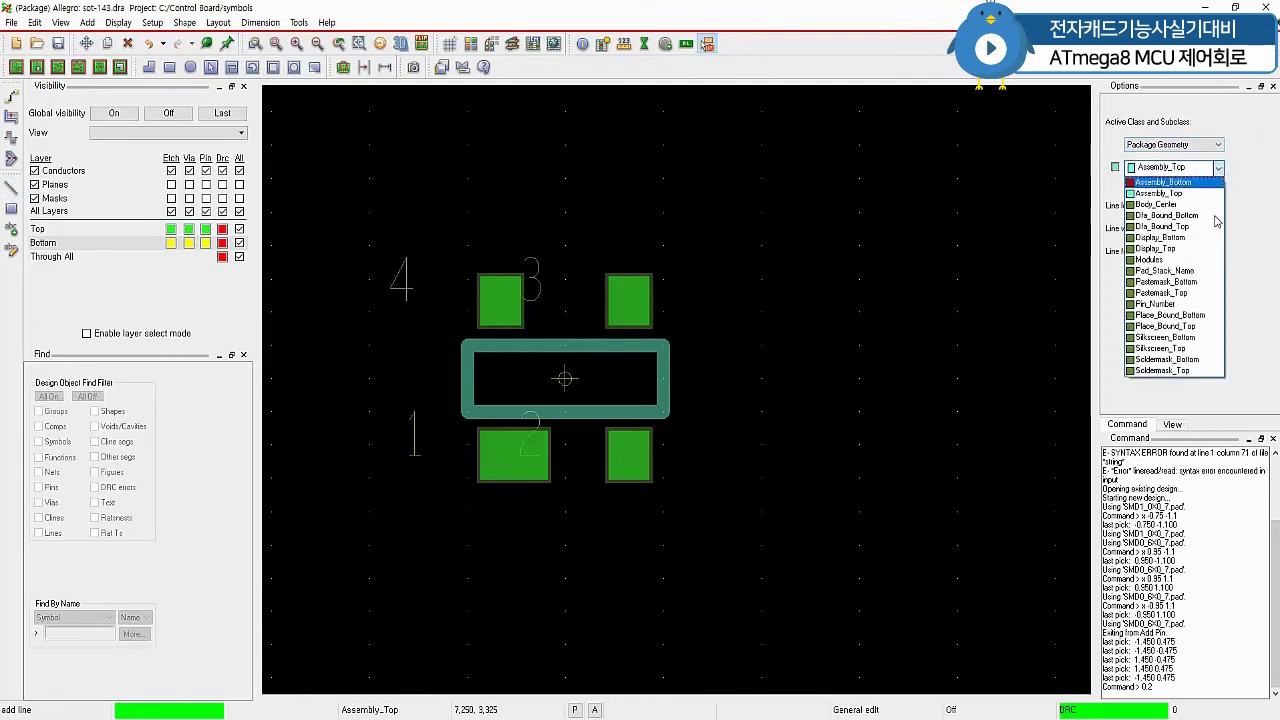
pyautogui.click(1198, 348)
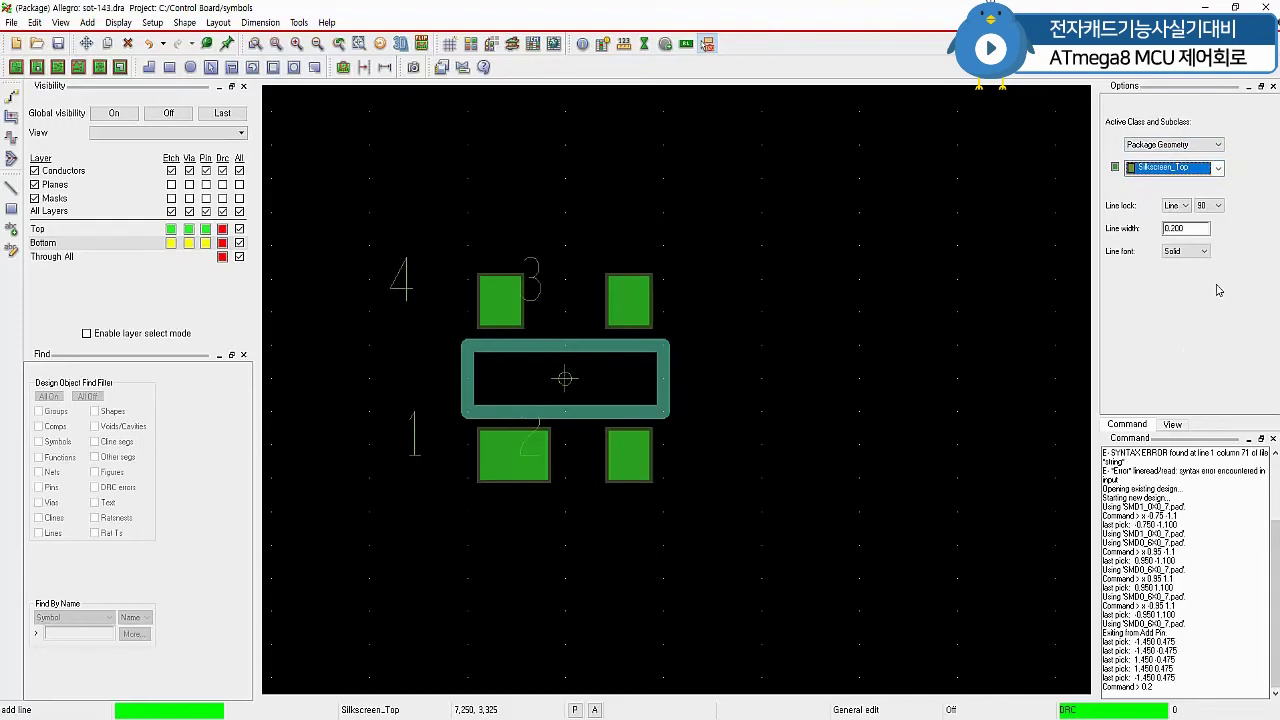
pyautogui.click(471, 350)
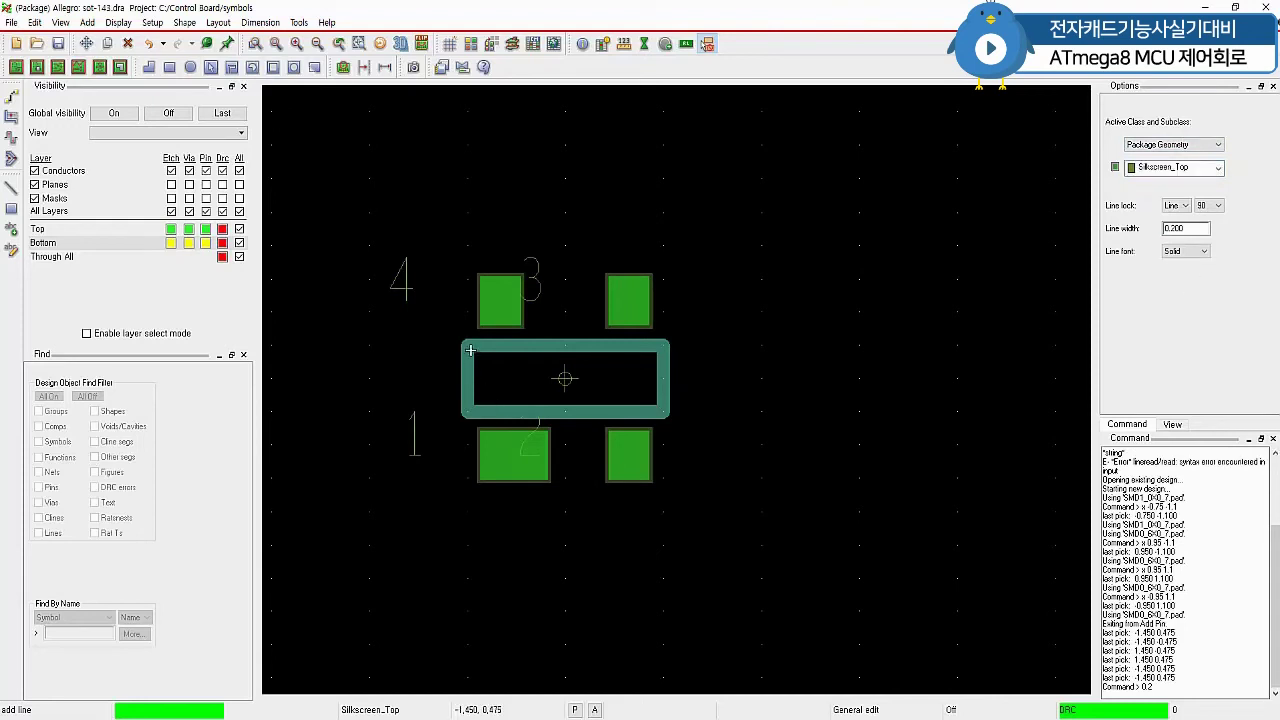
pyautogui.click(474, 412)
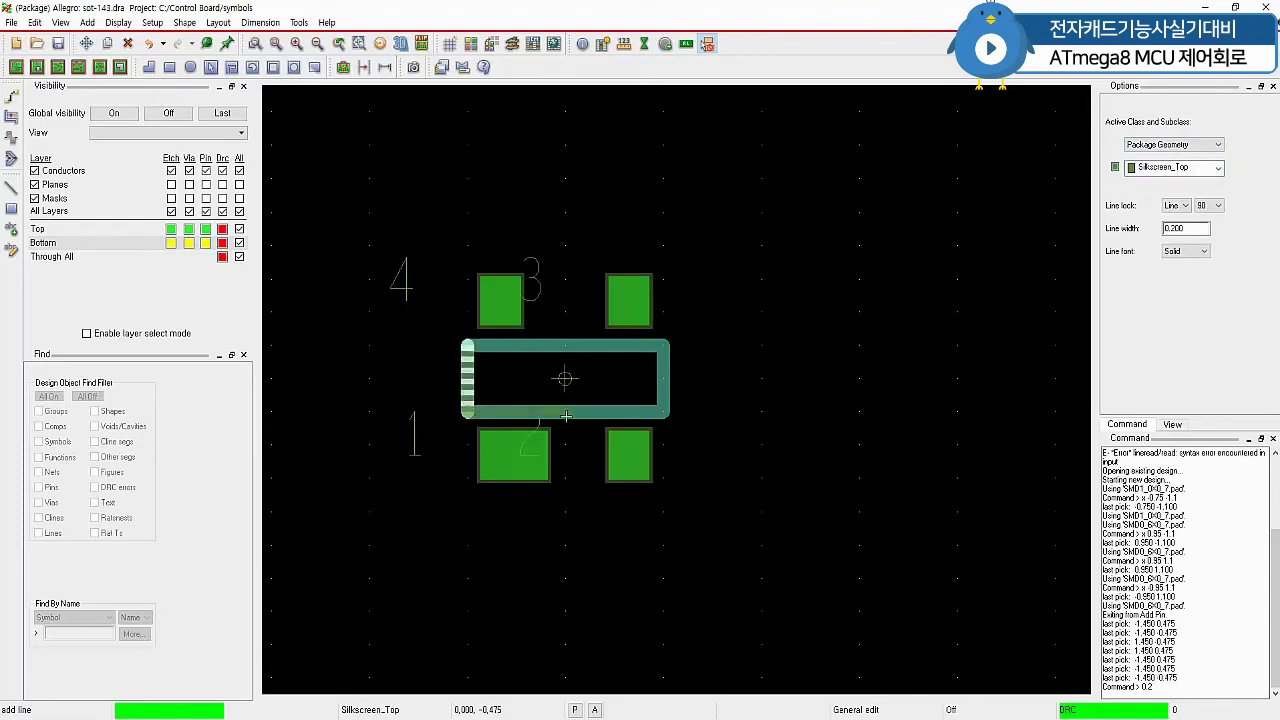
pyautogui.click(664, 412)
pyautogui.click(667, 350)
pyautogui.click(467, 347)
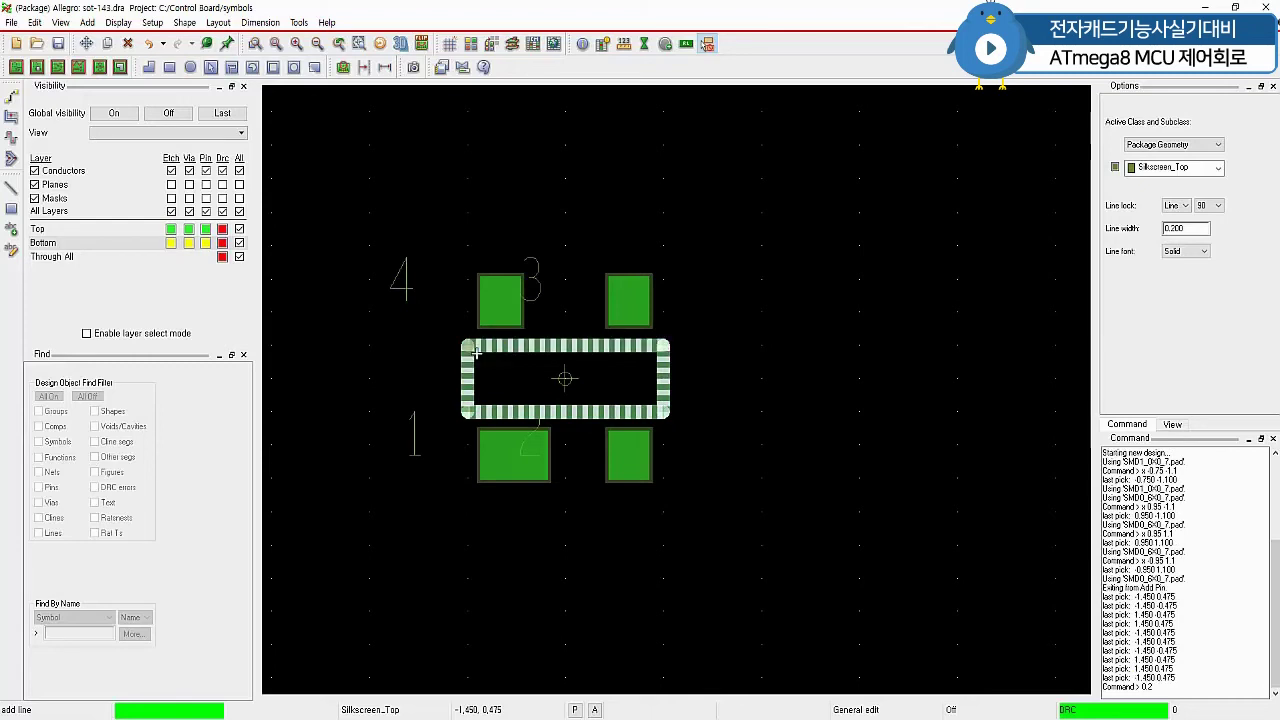
pyautogui.rightClick(768, 345)
pyautogui.click(790, 338)
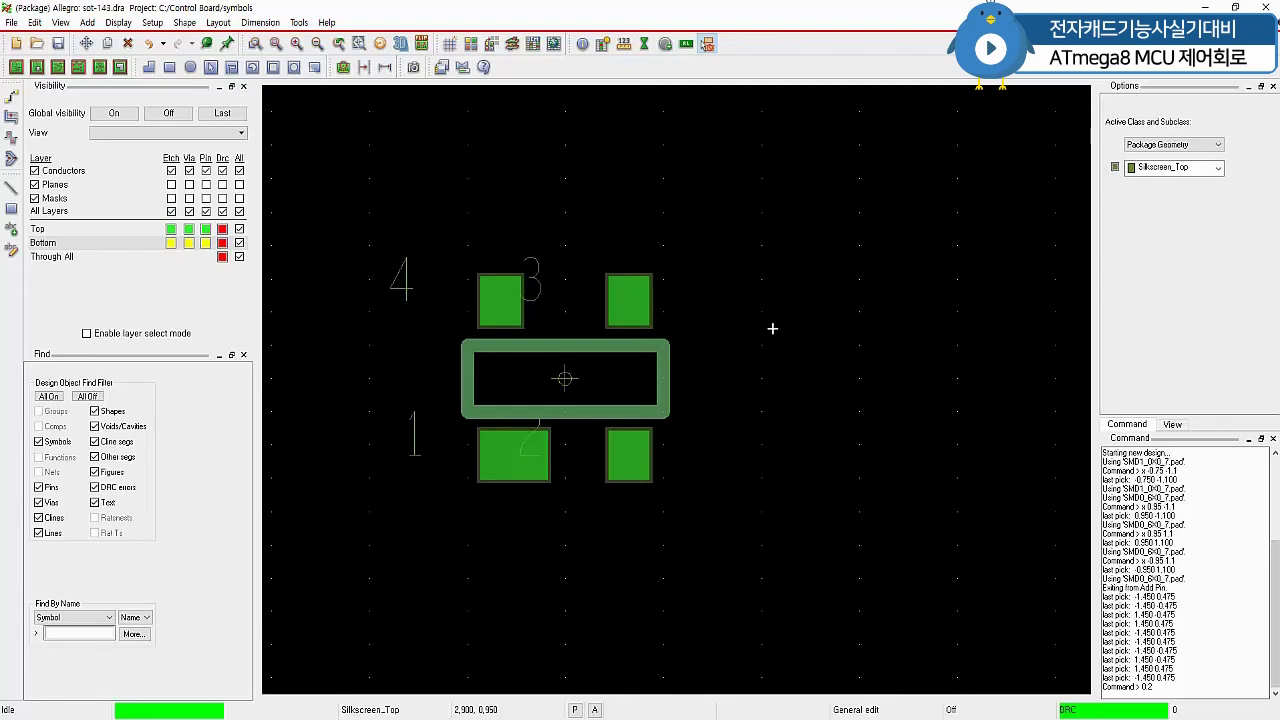
# Set the Non-Etch grid spacing to 0.1 in both x and y
pyautogui.rightClick(701, 218)
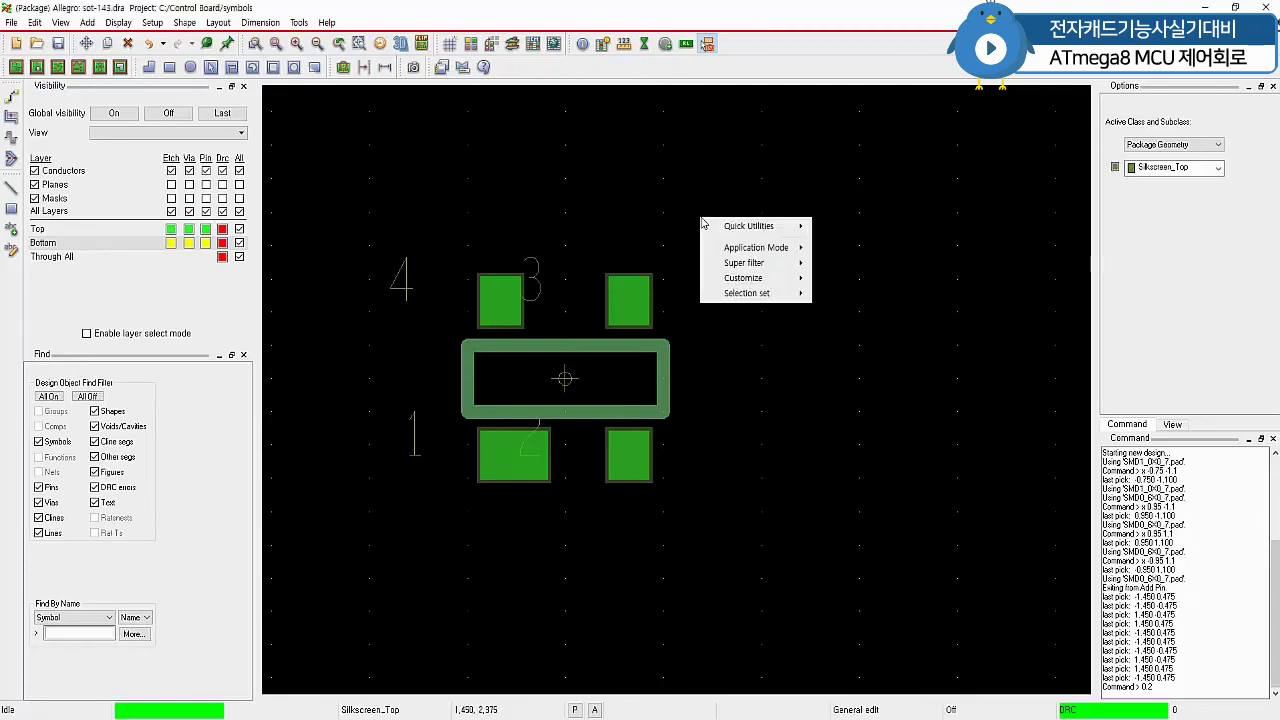
pyautogui.moveTo(757, 229)
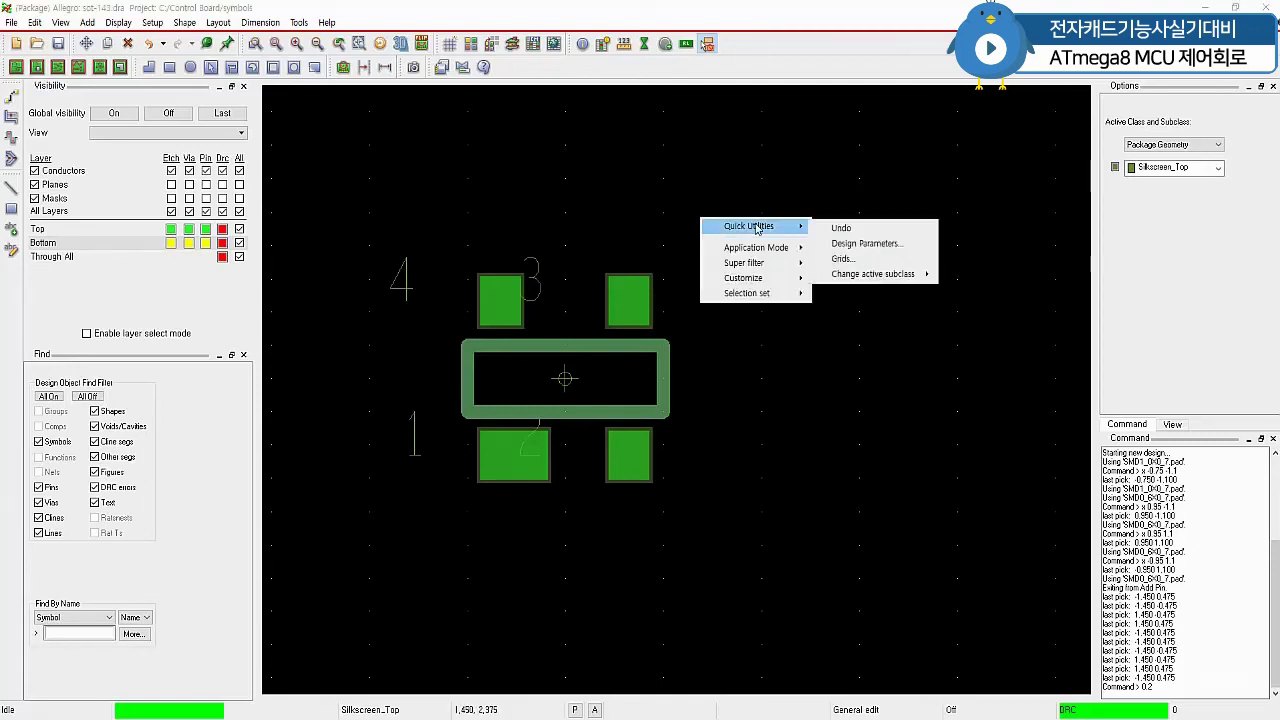
pyautogui.click(843, 258)
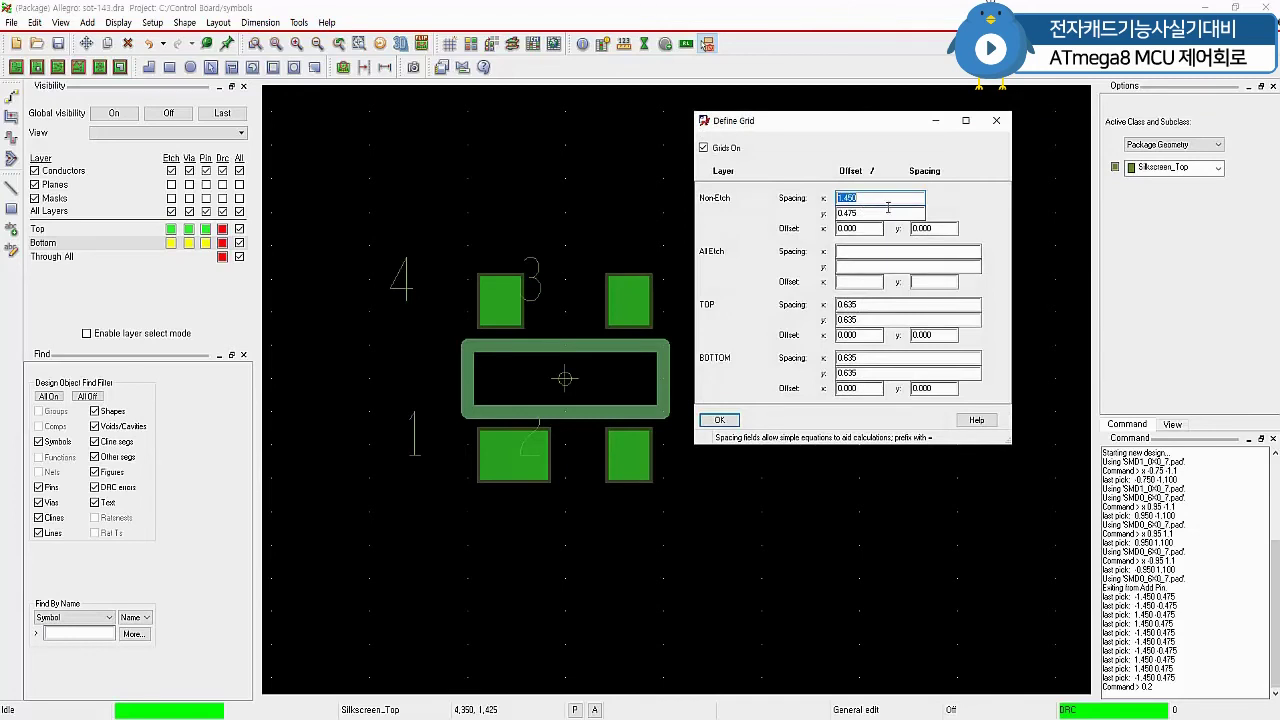
pyautogui.write('0.')
pyautogui.write('1')
pyautogui.press('Tab')
pyautogui.write('0.1')
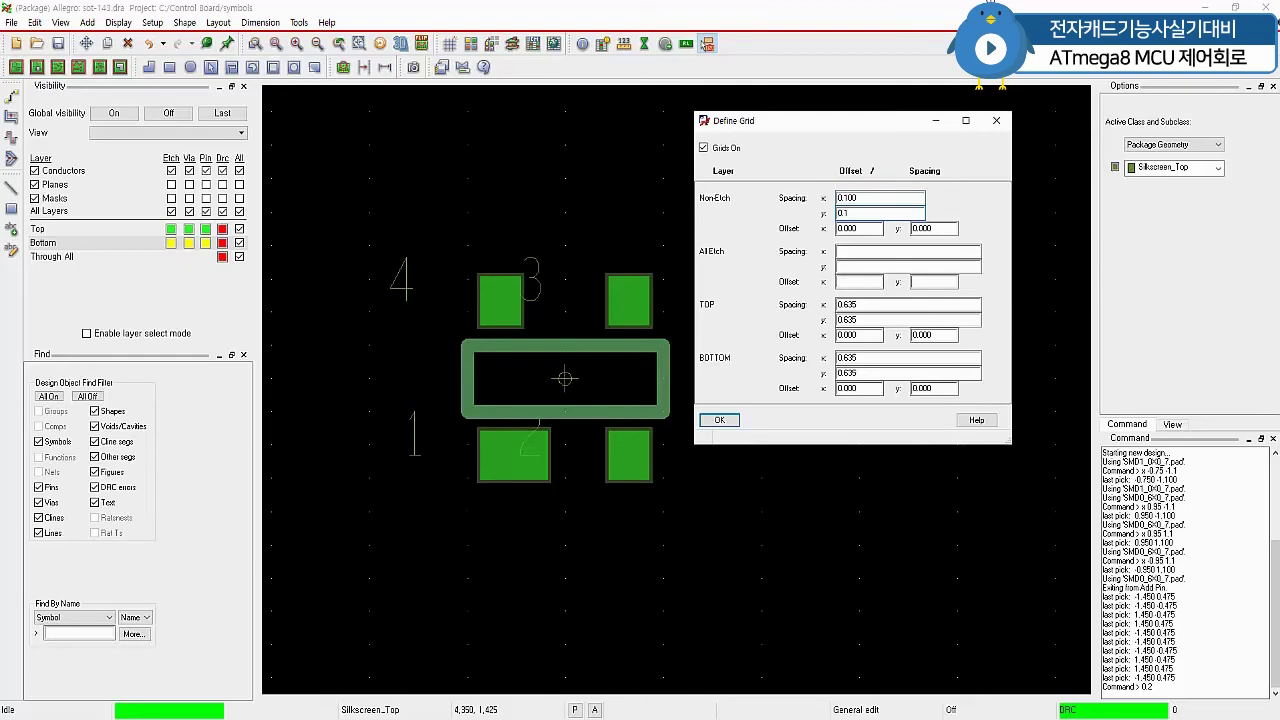
pyautogui.press('Return')
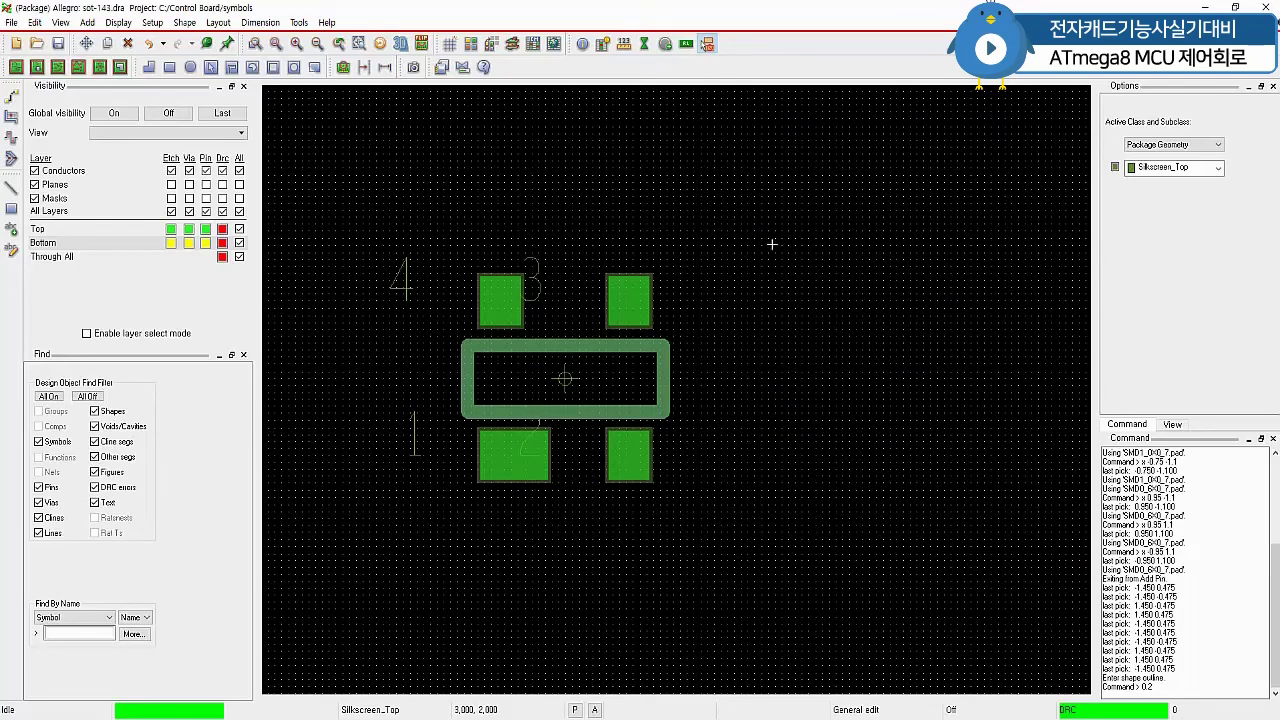
# Draw a Place_Bound_Top rectangle around the pins from x -1.6, y 1.5 to x 1.5, y -1.5, and finish it
pyautogui.click(89, 23)
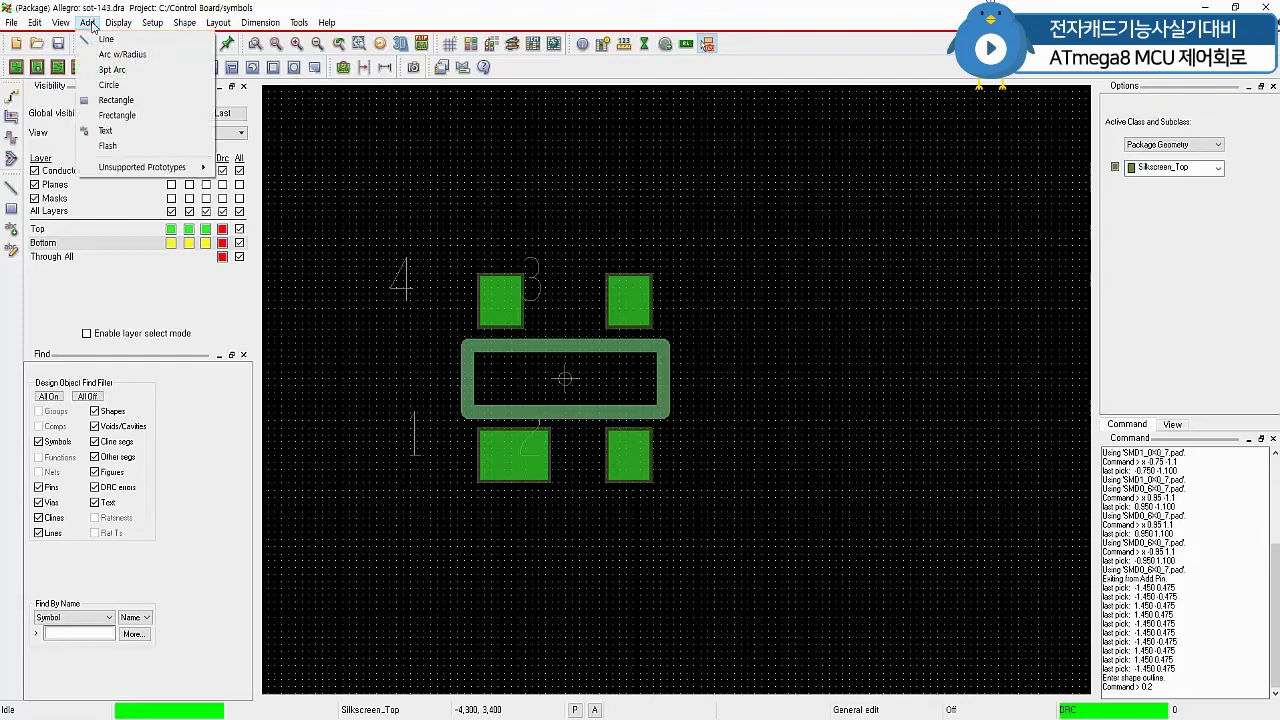
pyautogui.click(116, 100)
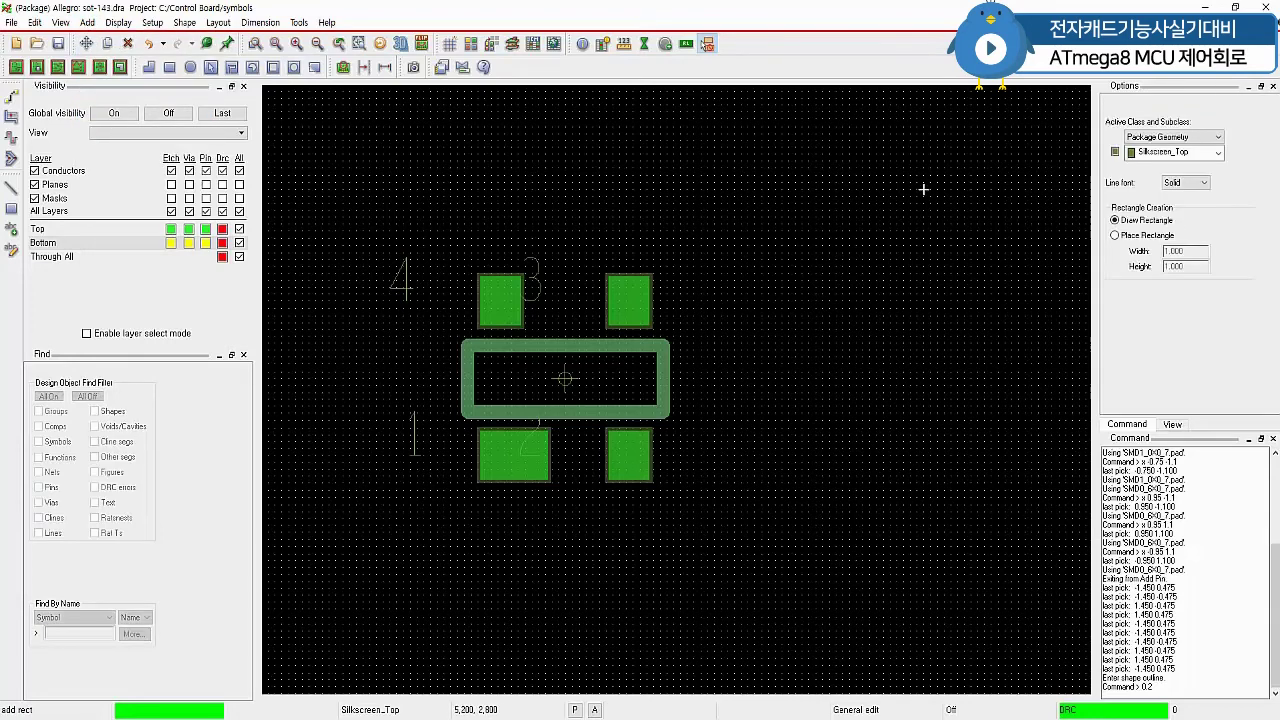
pyautogui.click(1218, 152)
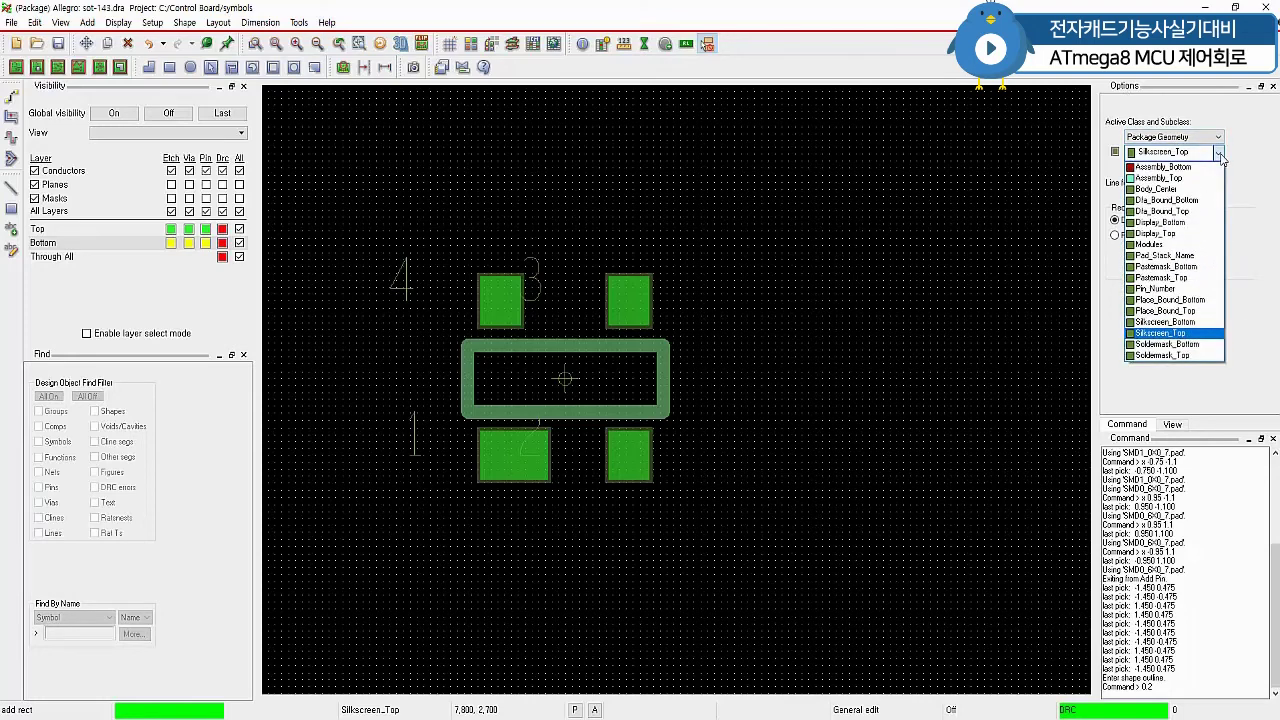
pyautogui.click(1165, 311)
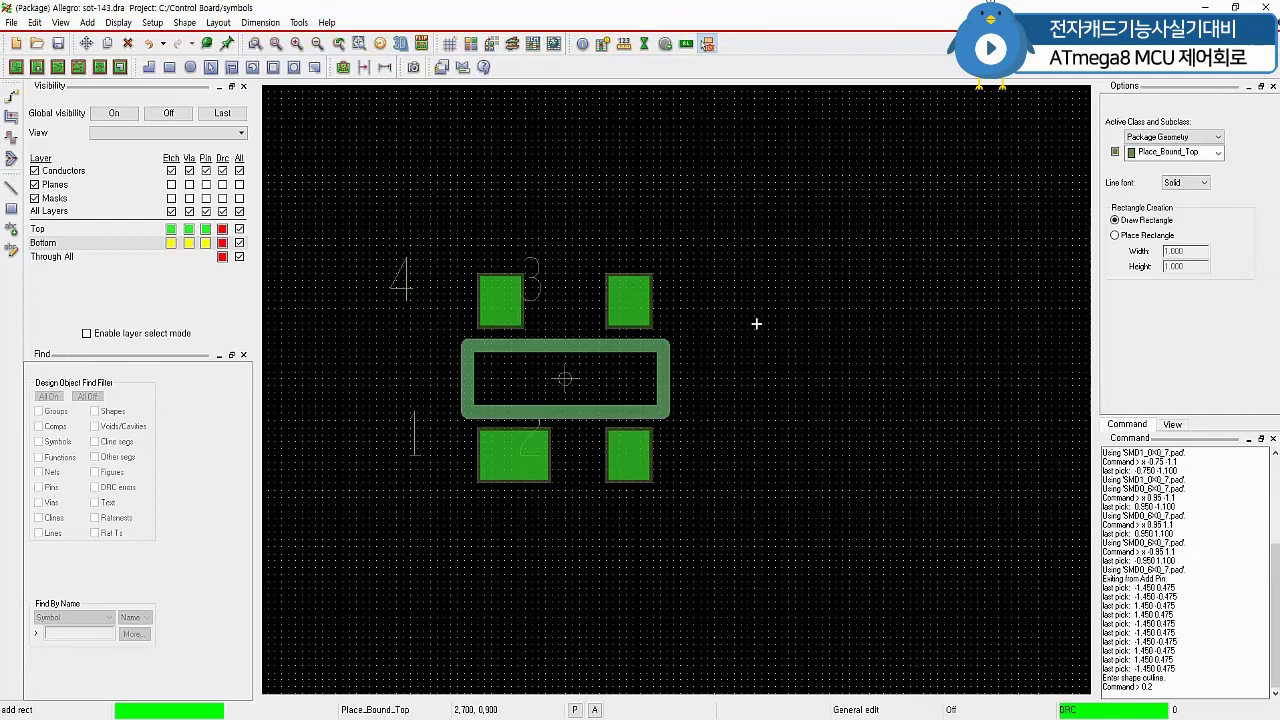
pyautogui.click(456, 274)
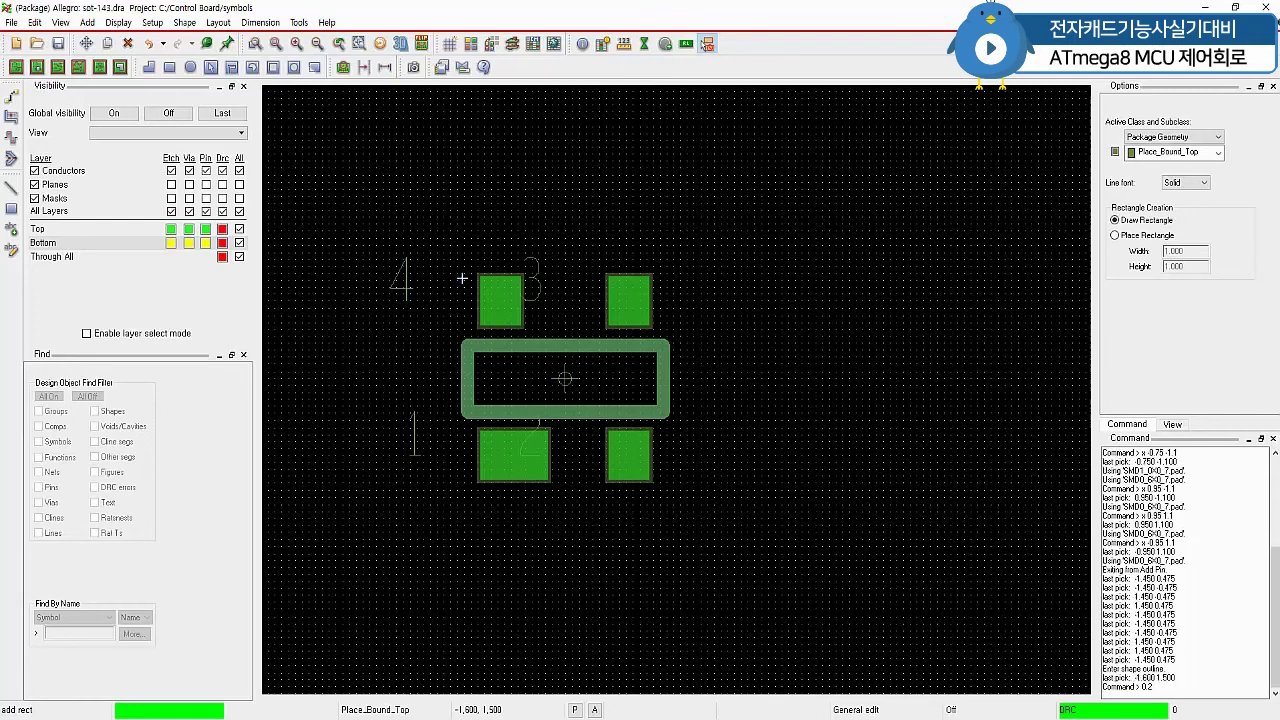
pyautogui.click(674, 493)
pyautogui.rightClick(785, 333)
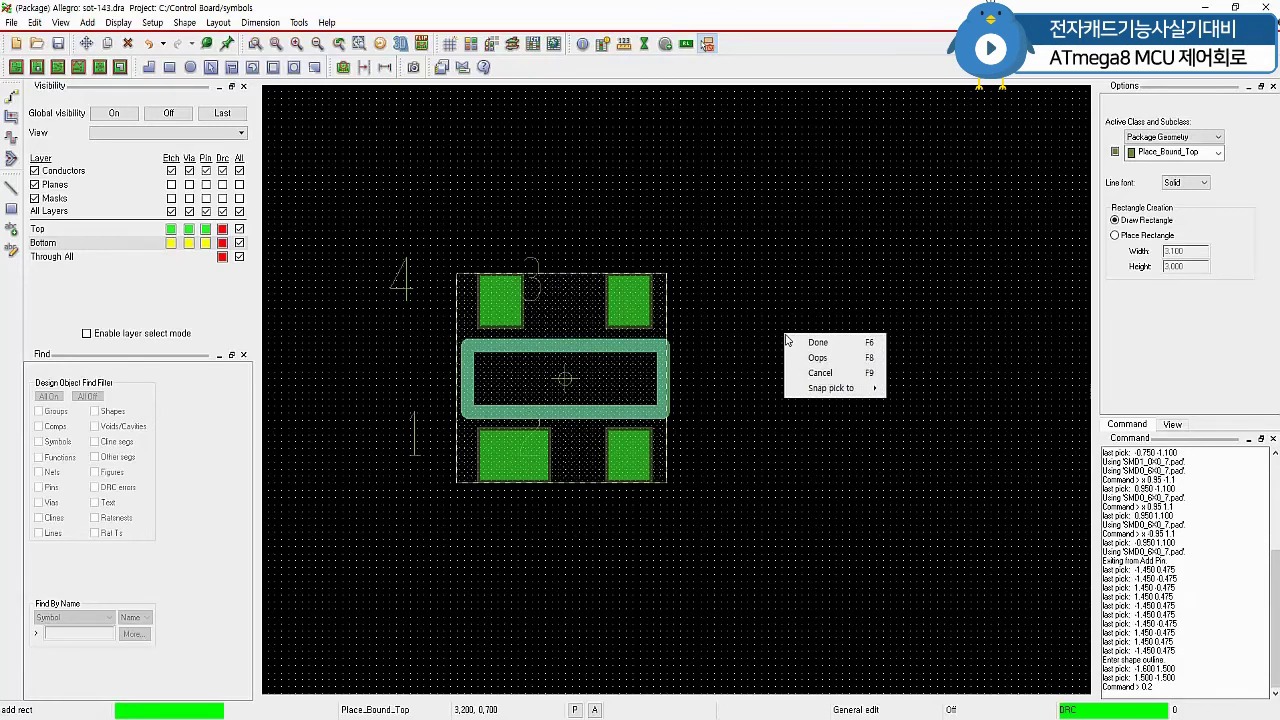
pyautogui.click(814, 343)
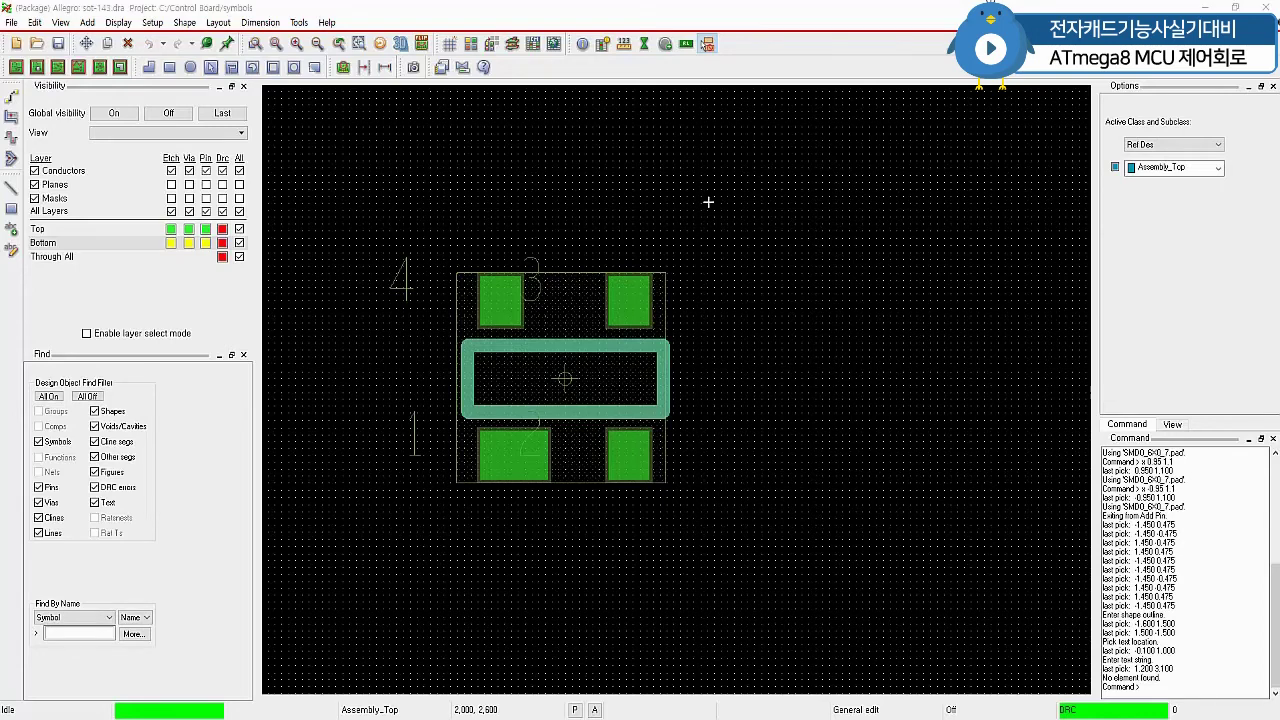
# Add the reference designator label U? on Ref Des Assembly_Top with text block 2 at x -0.1, y 1.0
pyautogui.click(686, 46)
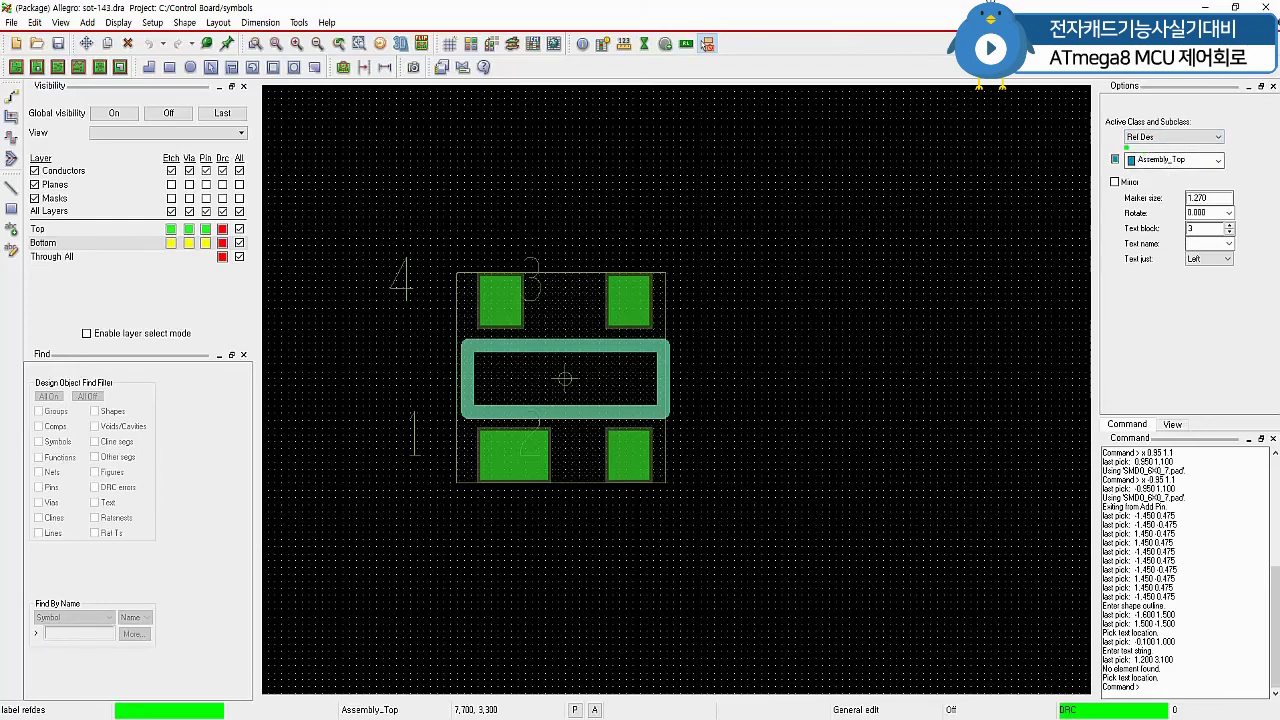
pyautogui.moveTo(1127, 147); pyautogui.dragTo(1231, 146)
pyautogui.moveTo(1131, 172); pyautogui.dragTo(1208, 172)
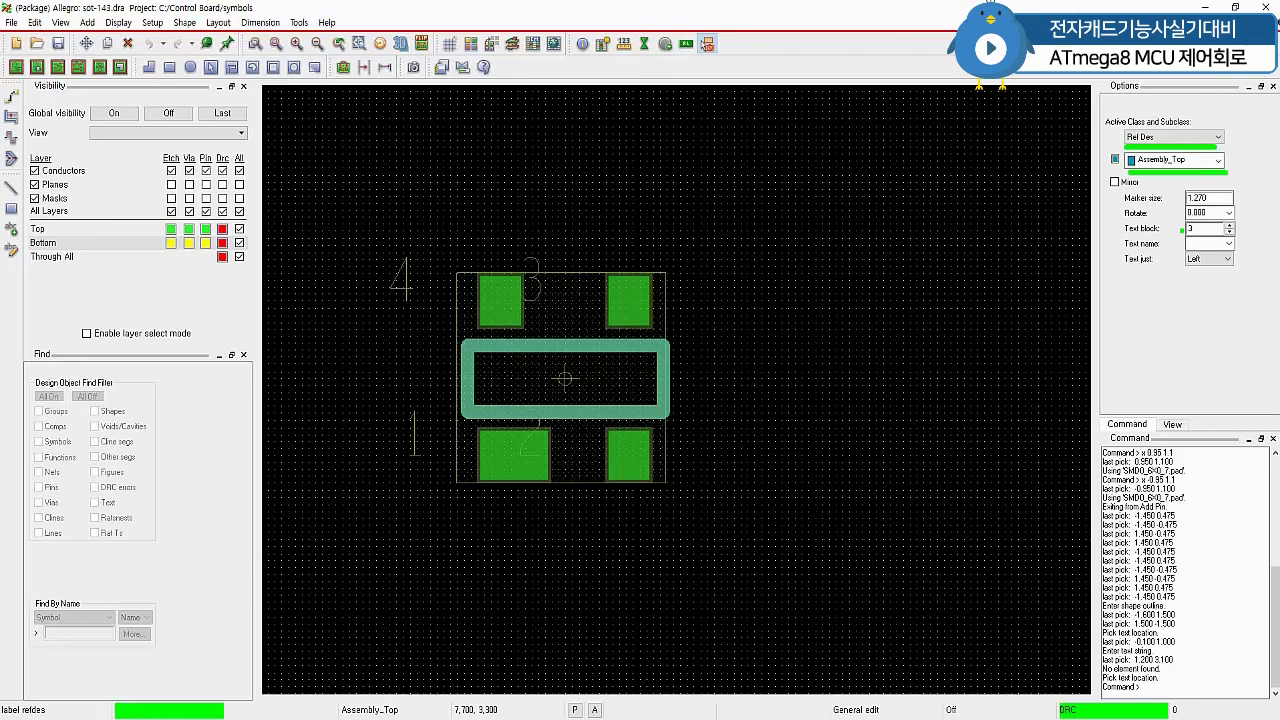
pyautogui.moveTo(1135, 238); pyautogui.dragTo(1230, 236)
pyautogui.press('Escape')
pyautogui.doubleClick(1215, 229)
pyautogui.write('2')
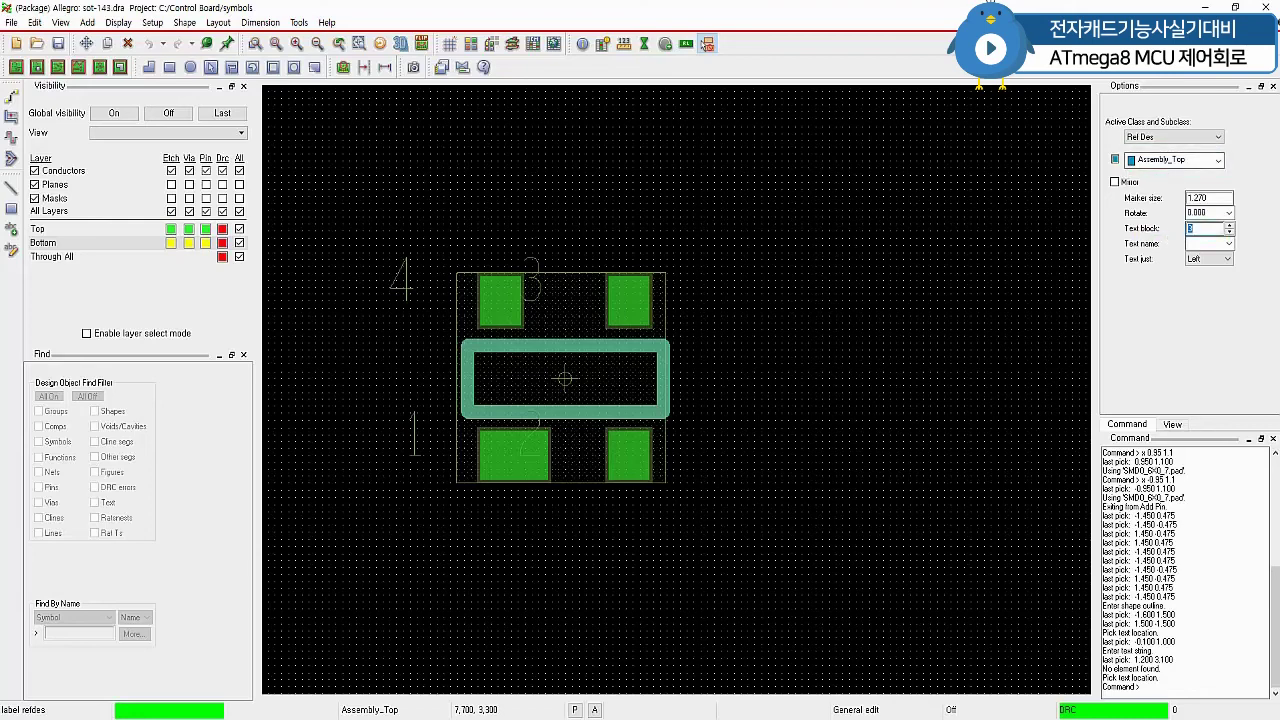
pyautogui.click(567, 313)
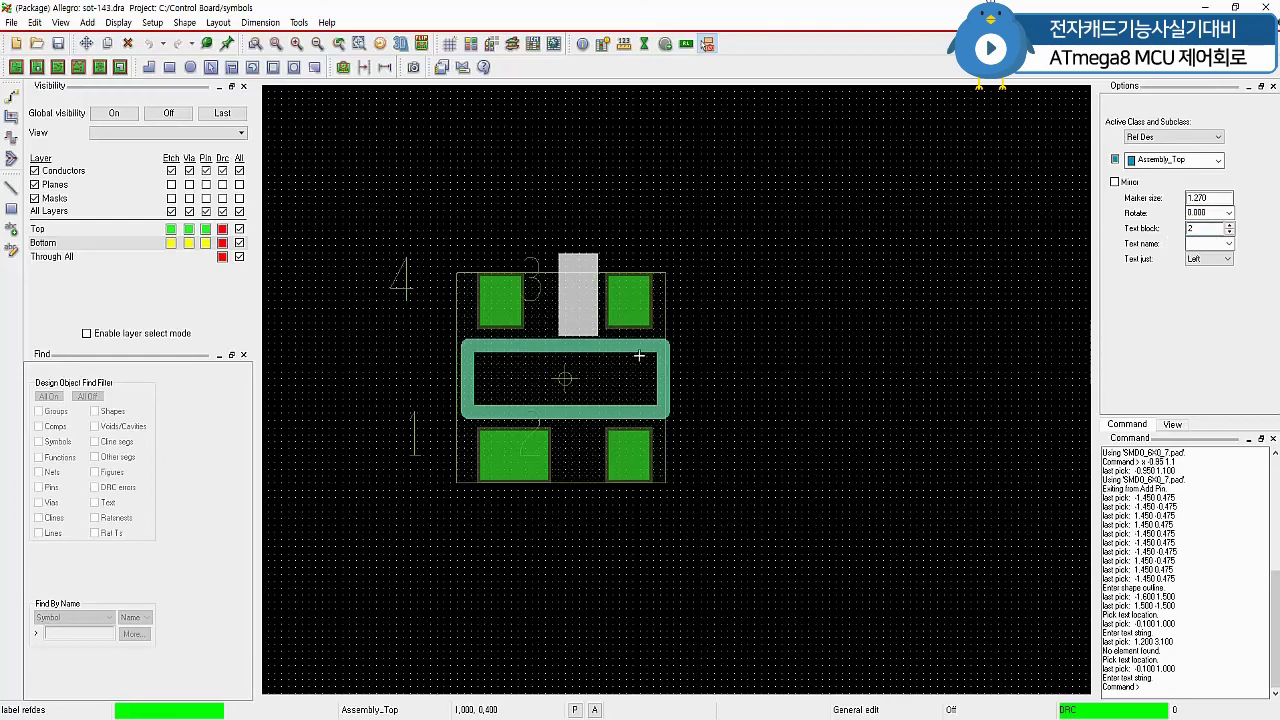
pyautogui.write('U?')
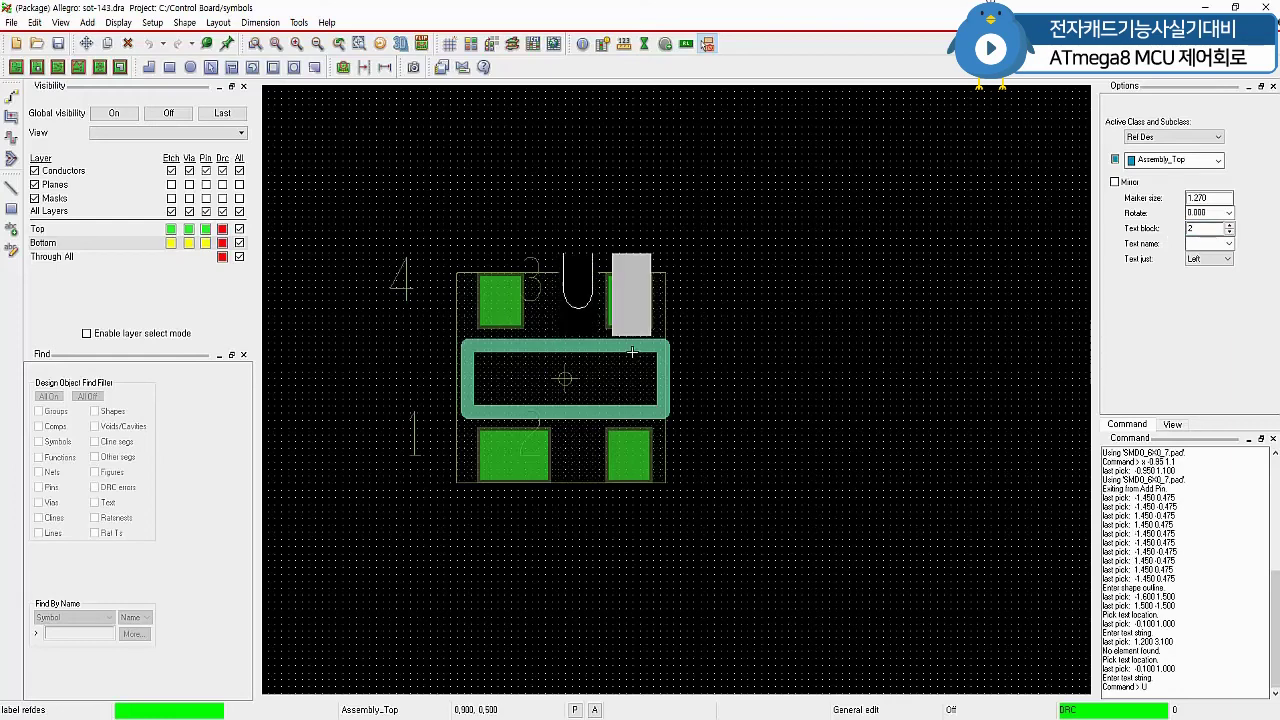
pyautogui.rightClick(771, 210)
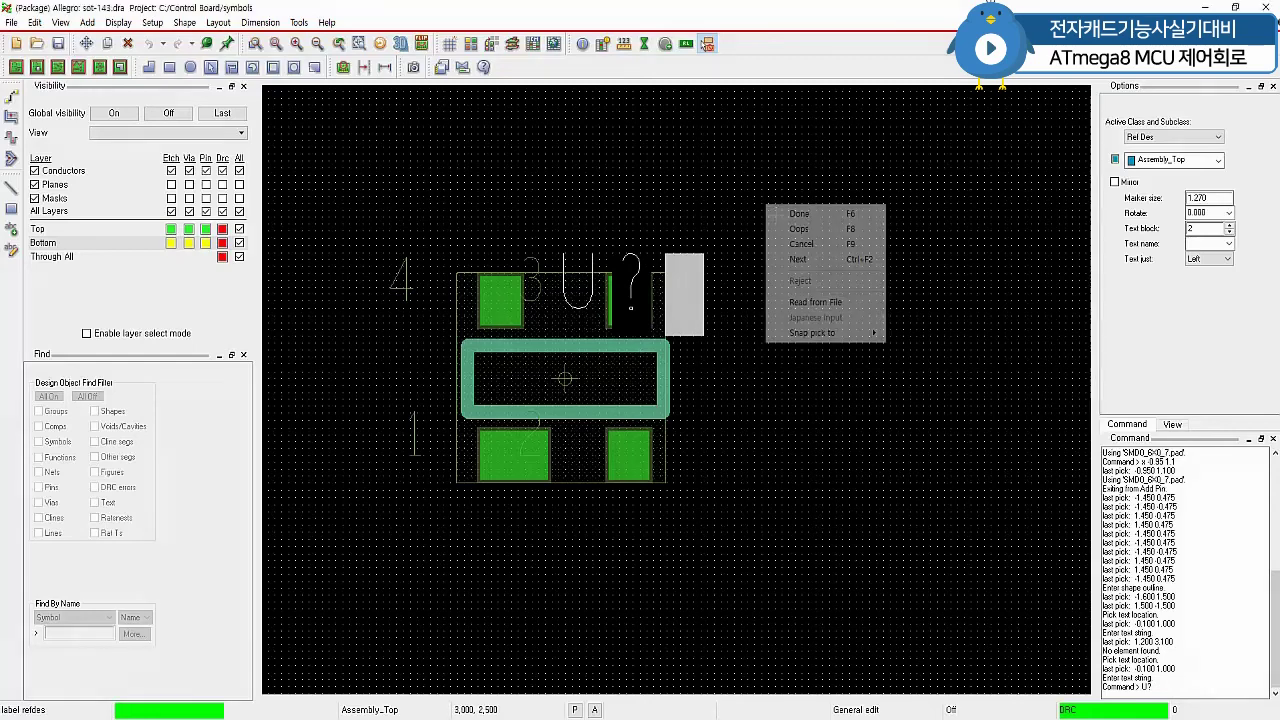
pyautogui.click(809, 260)
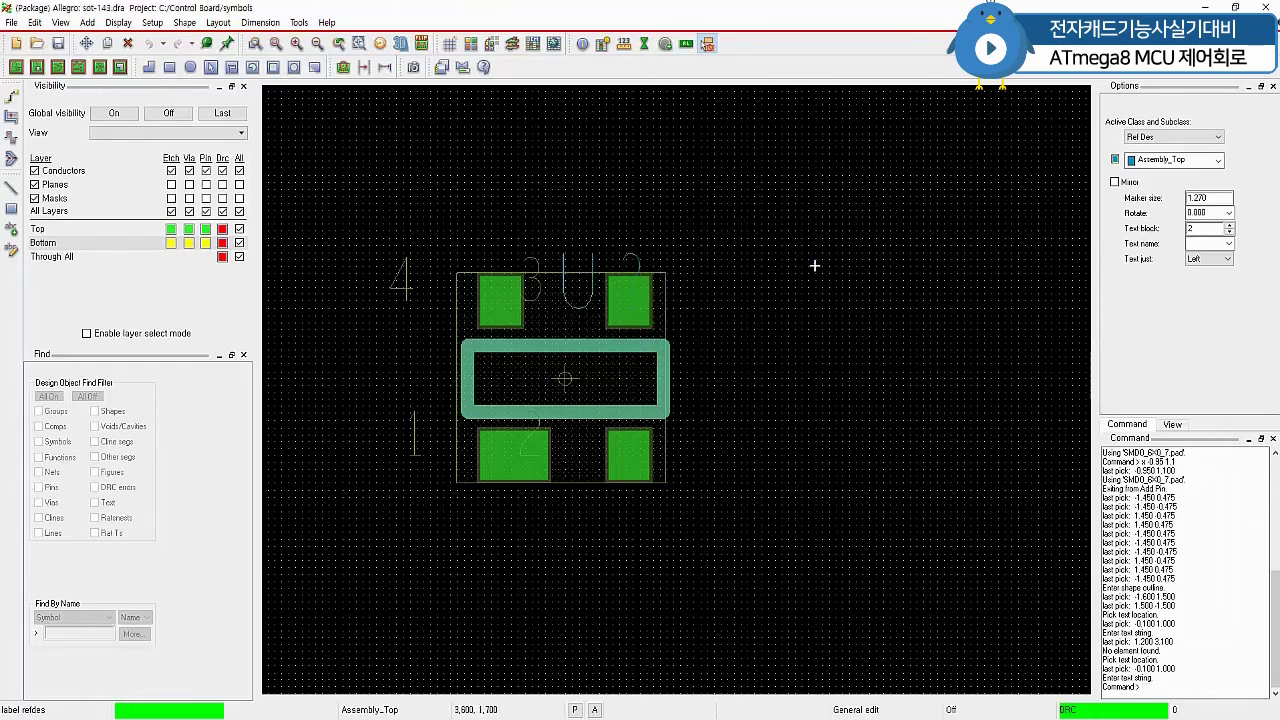
# Add the reference designator label U? on Ref Des Silkscreen_Top at x 0.2, y 2.4, above the package, and finish the labelling
pyautogui.click(1217, 161)
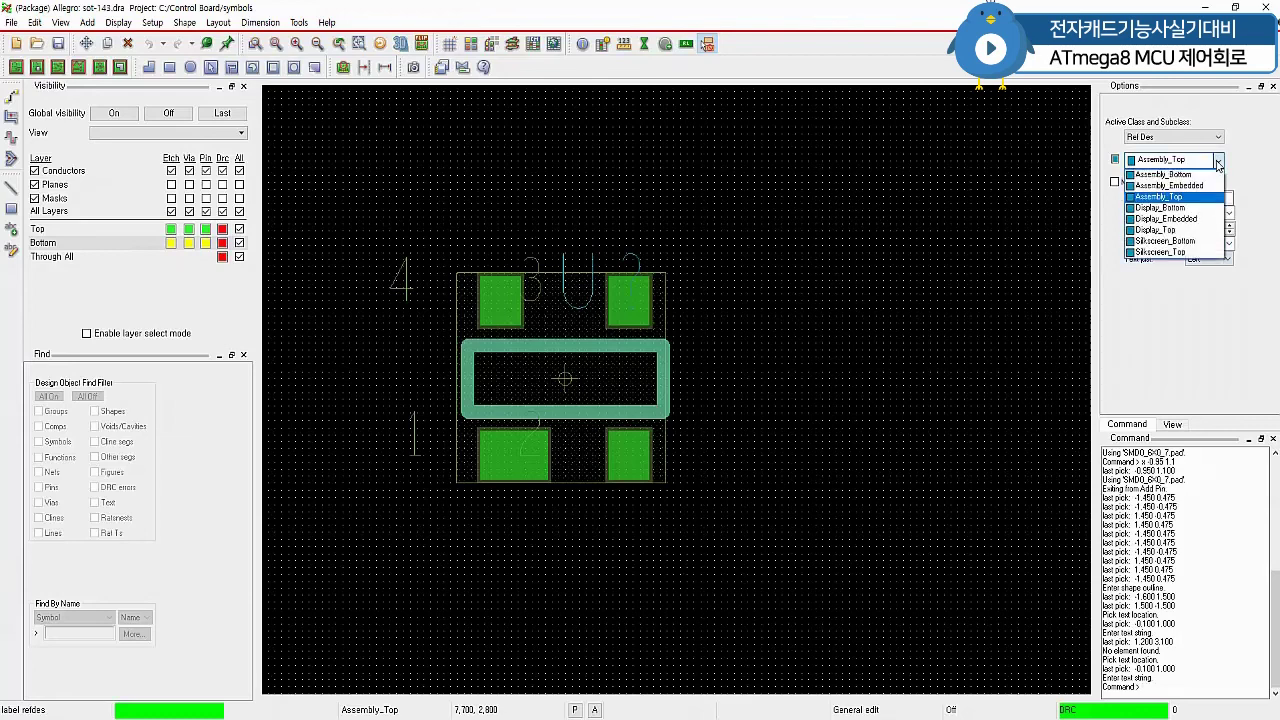
pyautogui.click(1164, 252)
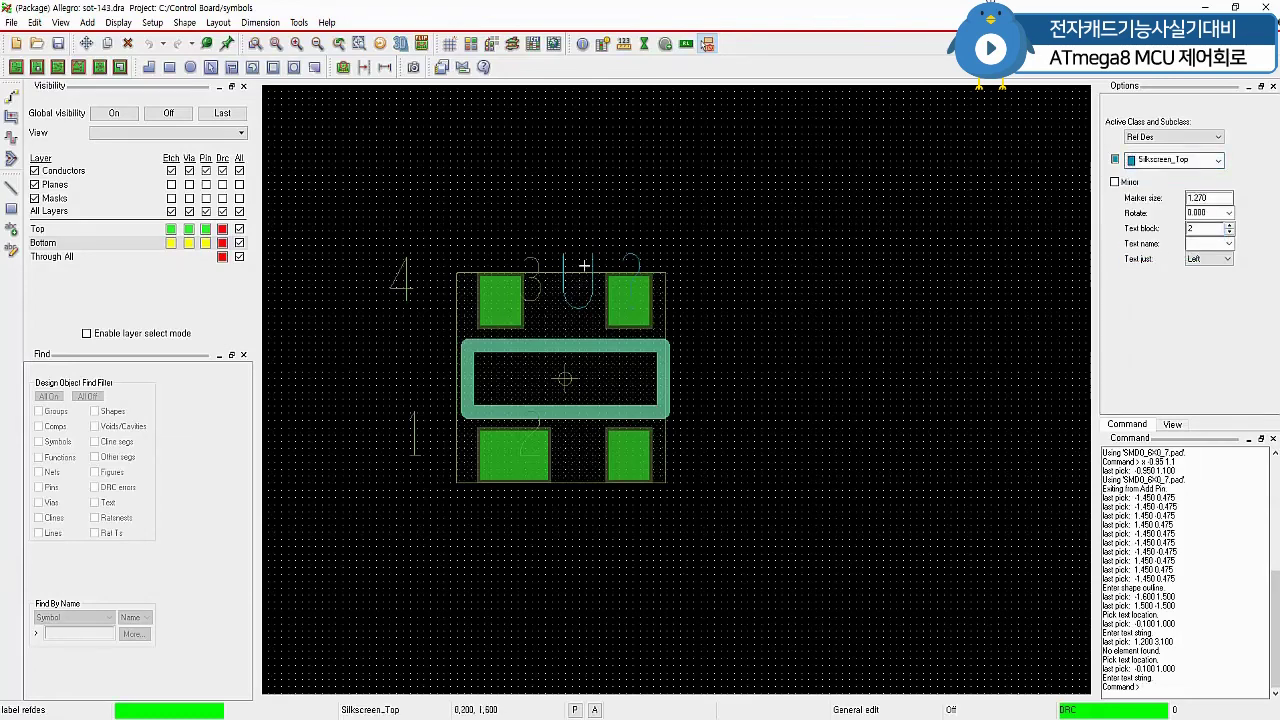
pyautogui.click(589, 218)
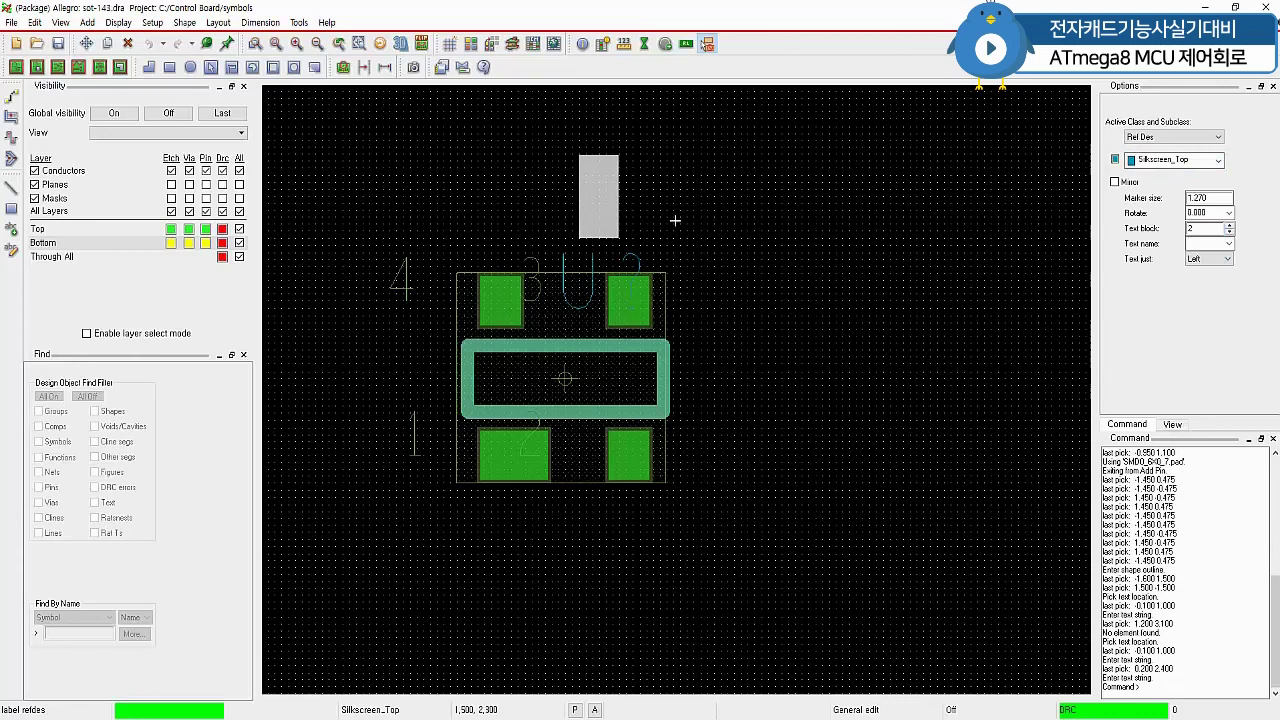
pyautogui.write('U?')
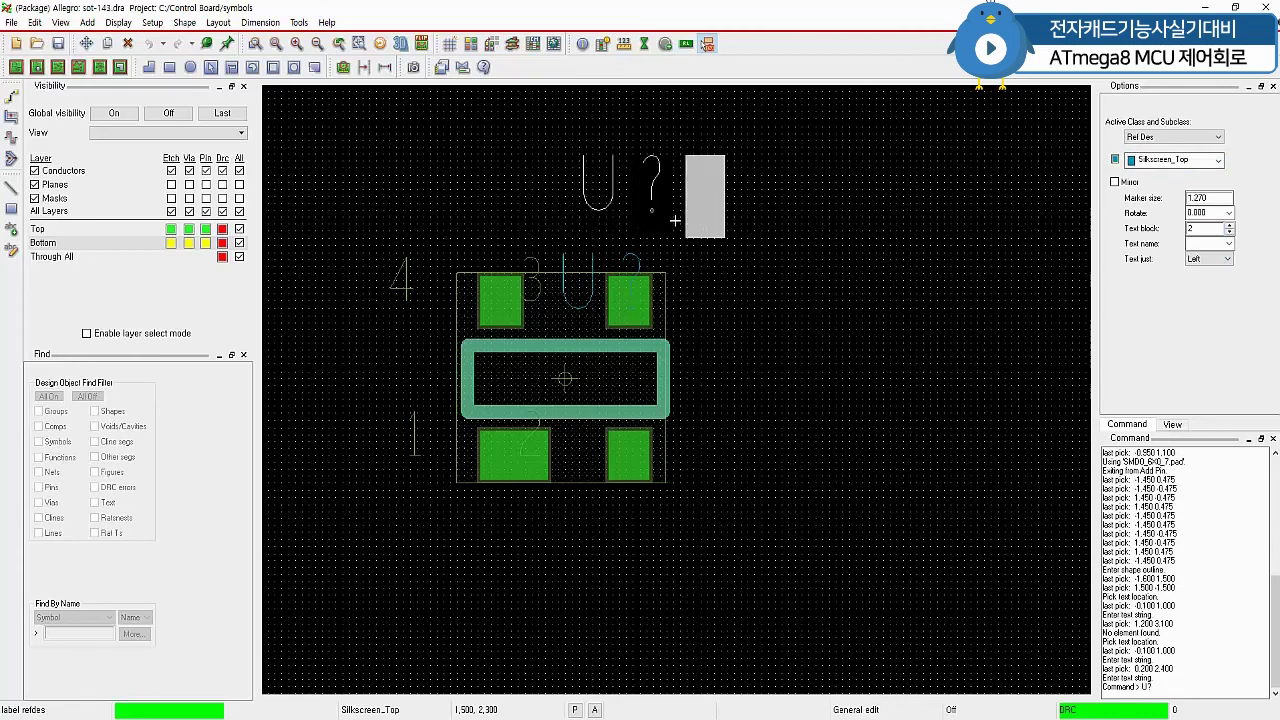
pyautogui.rightClick(826, 220)
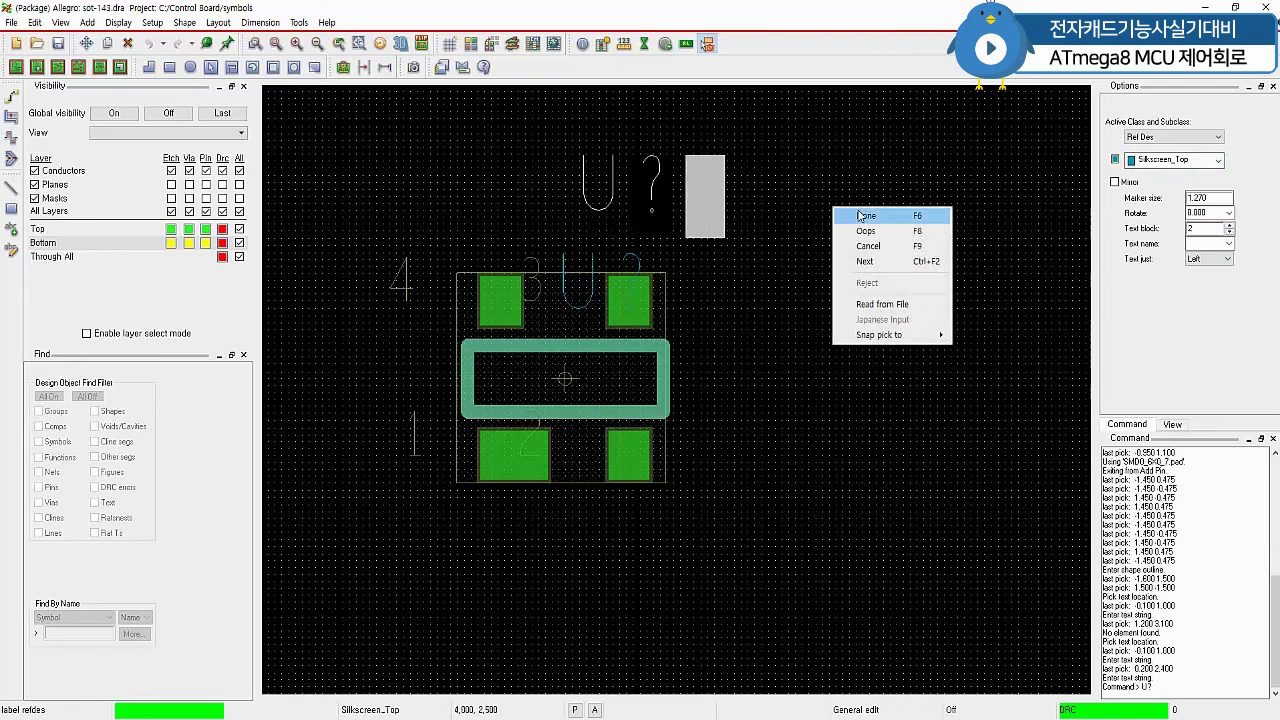
pyautogui.click(861, 215)
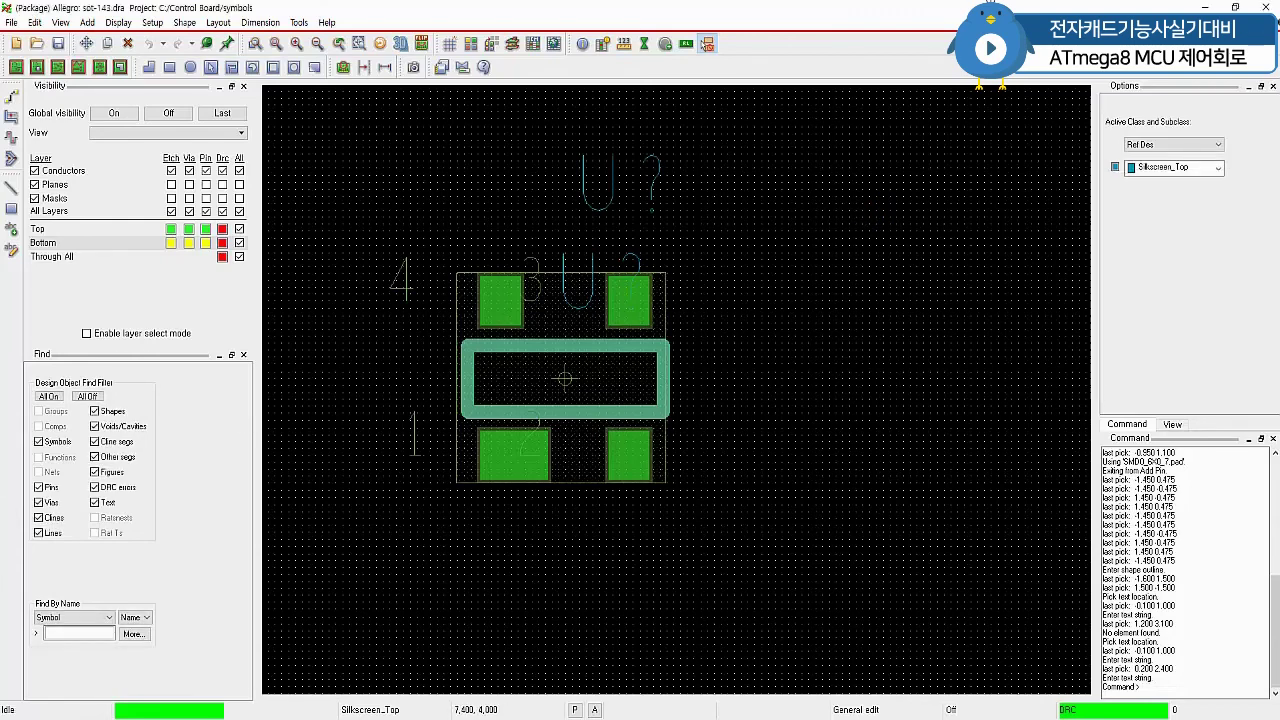
# Save the finished footprint drawing sot-143.dra with its package symbol
pyautogui.click(12, 22)
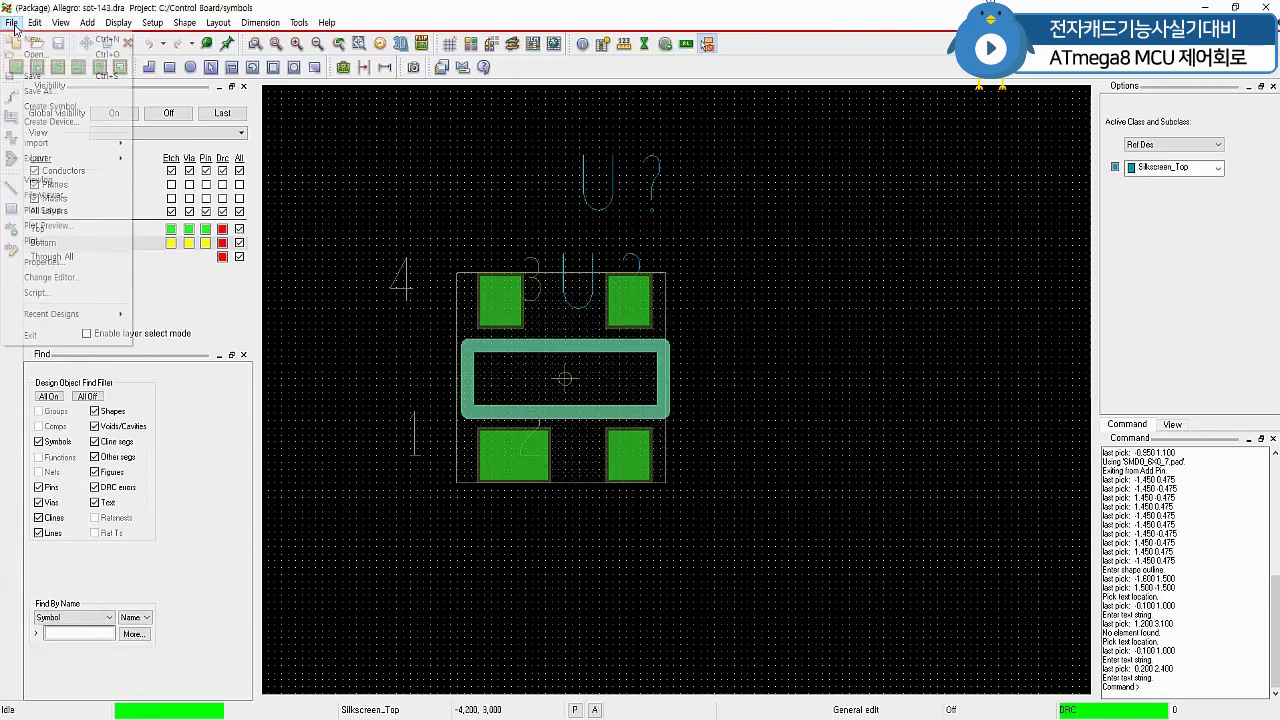
pyautogui.click(48, 80)
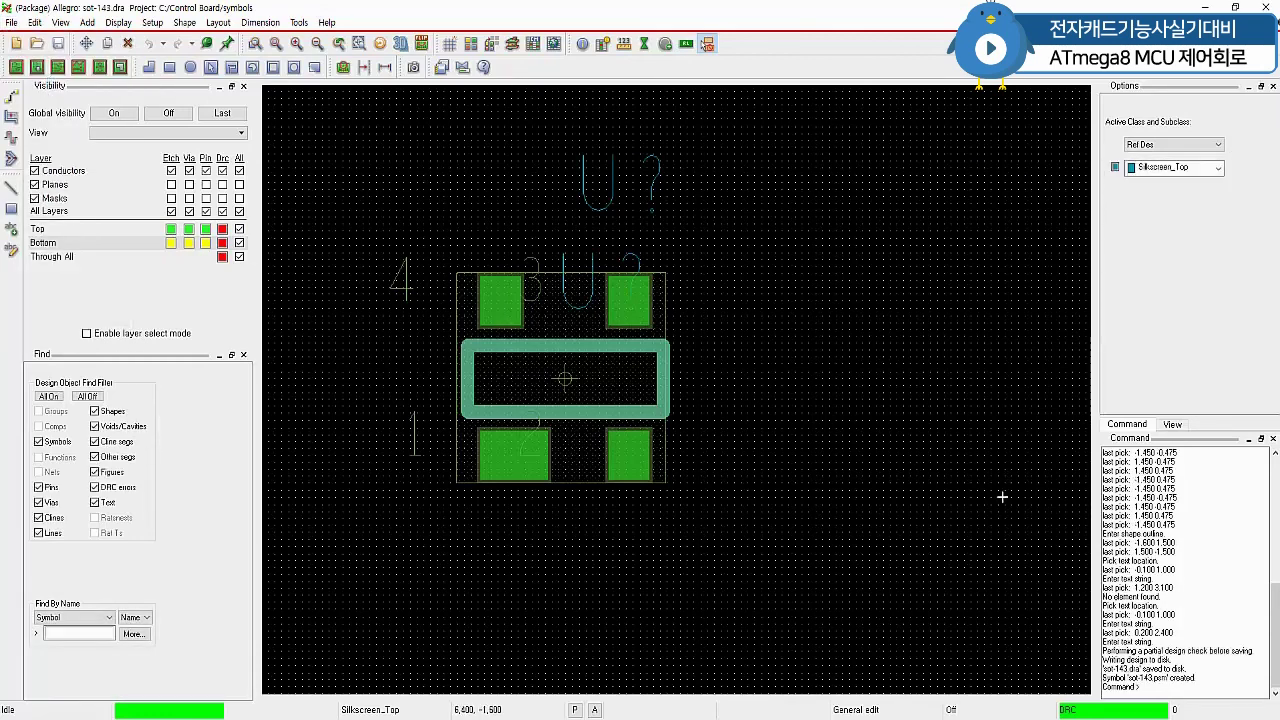